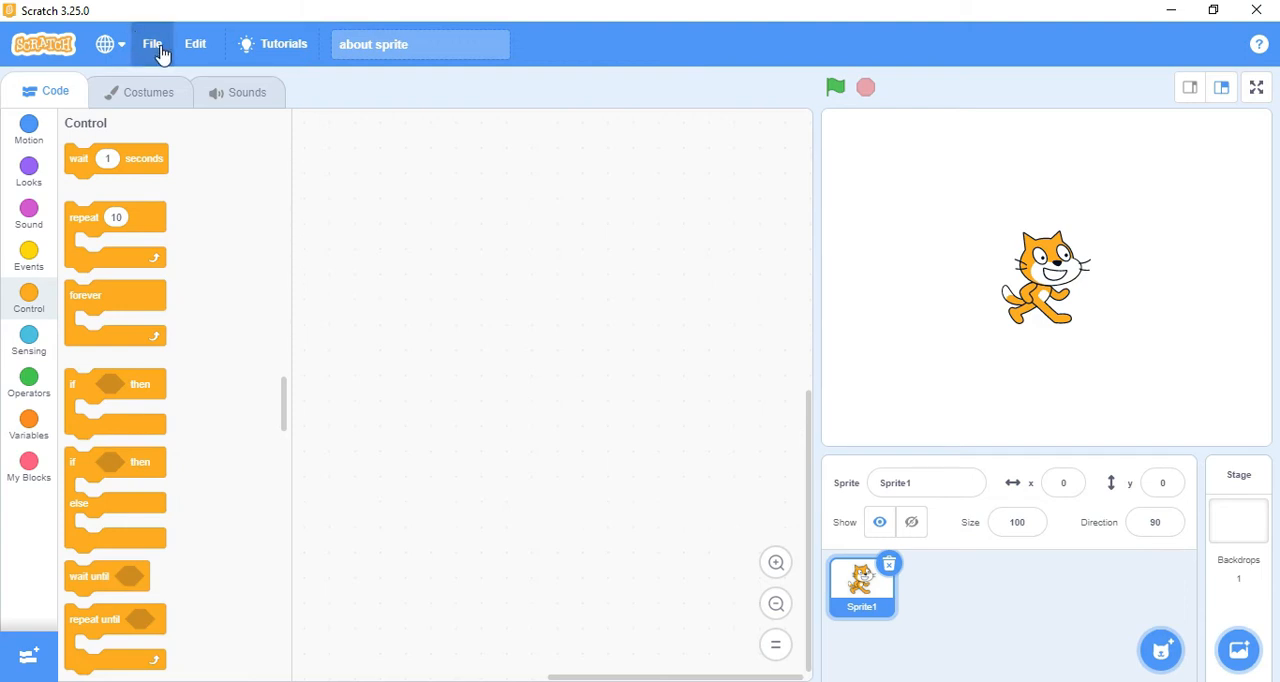
Step: Save the project to the computer as "adding sprite" in the youtube folder
click(162, 54)
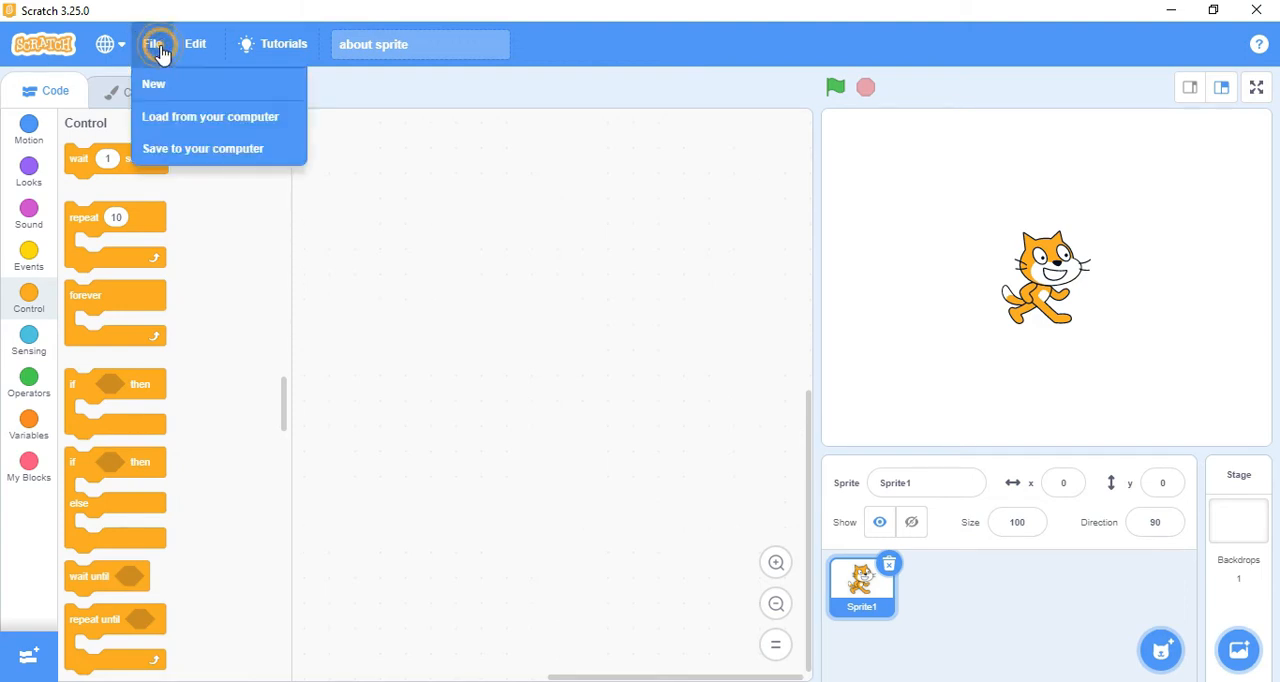
click(172, 150)
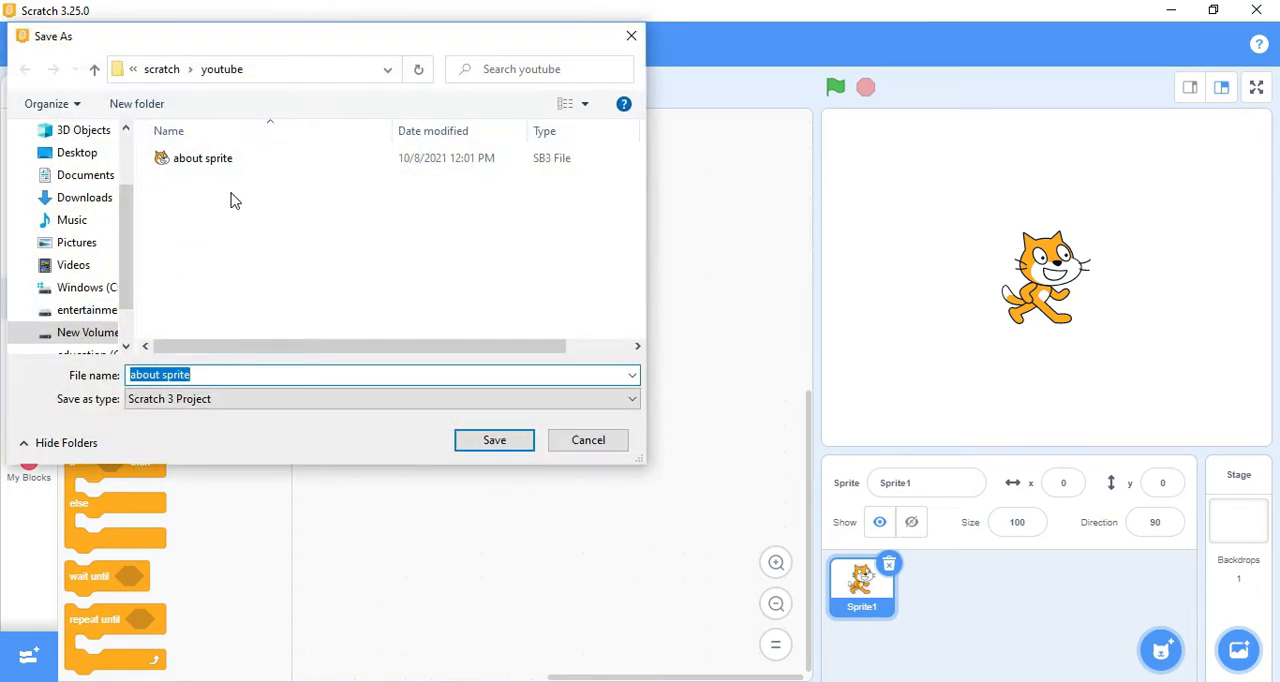
text(adding)
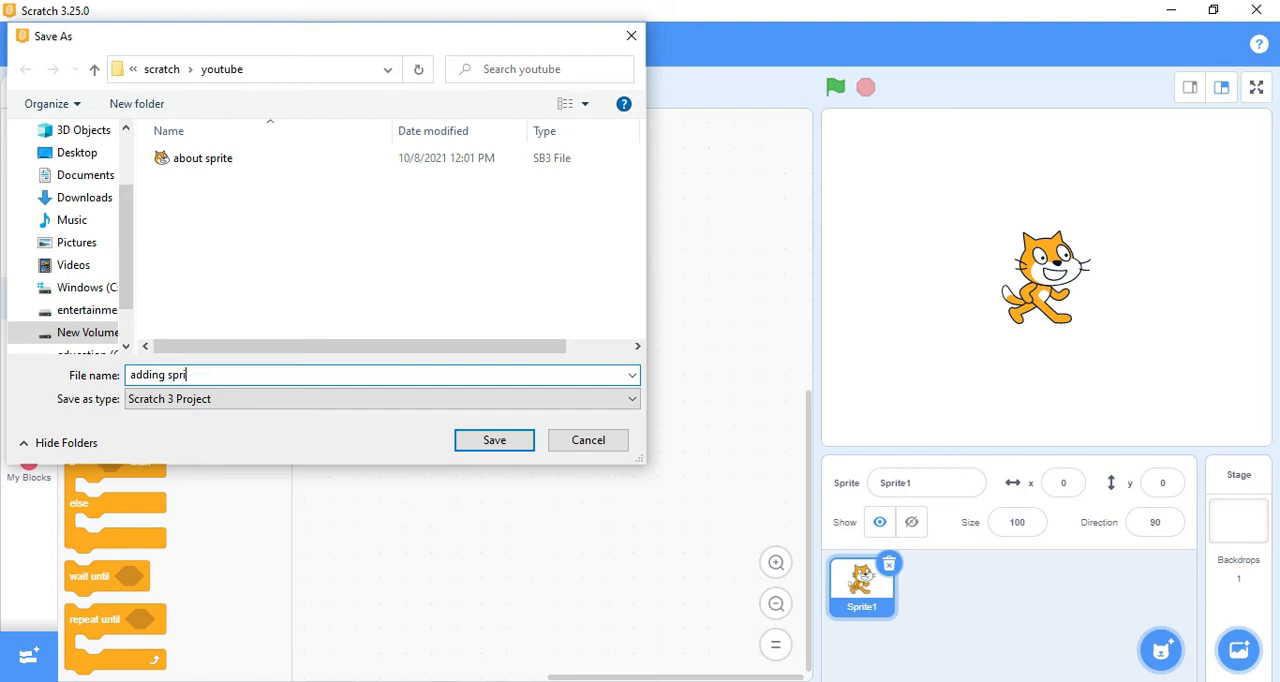
text( sprite)
click(510, 440)
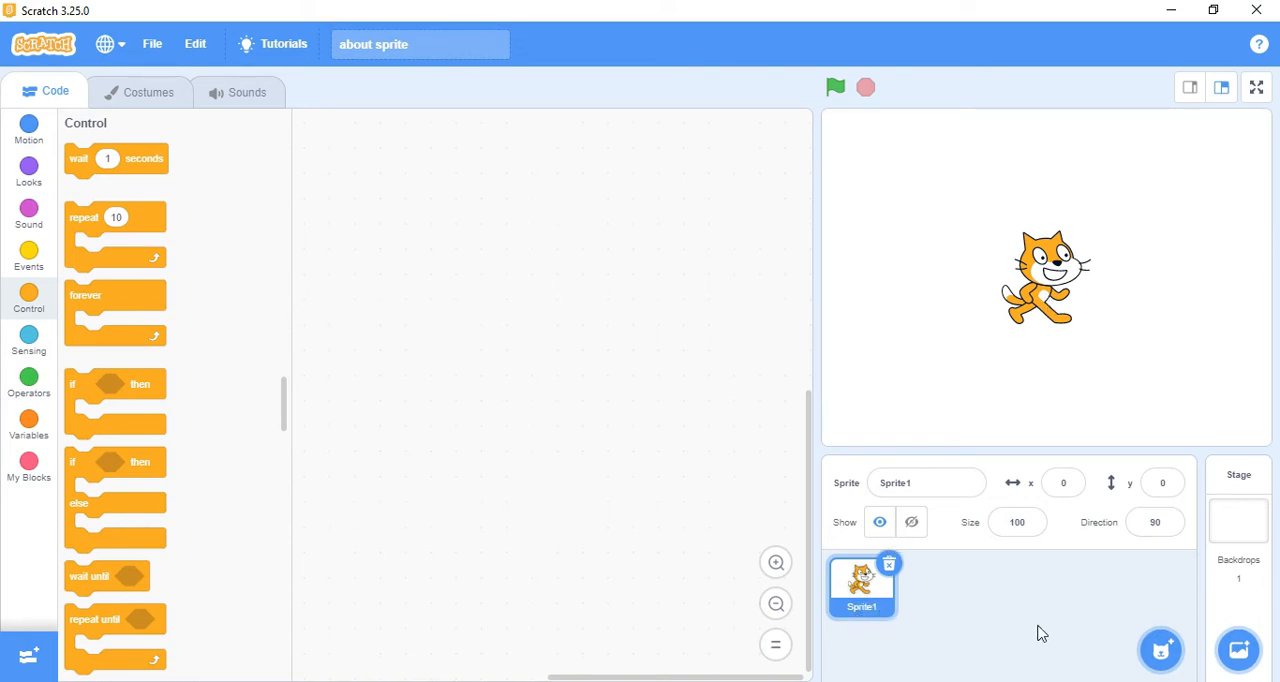
Step: Add the Butterfly 1 sprite from the Animals category of the sprite library
mouse_move(1158, 652)
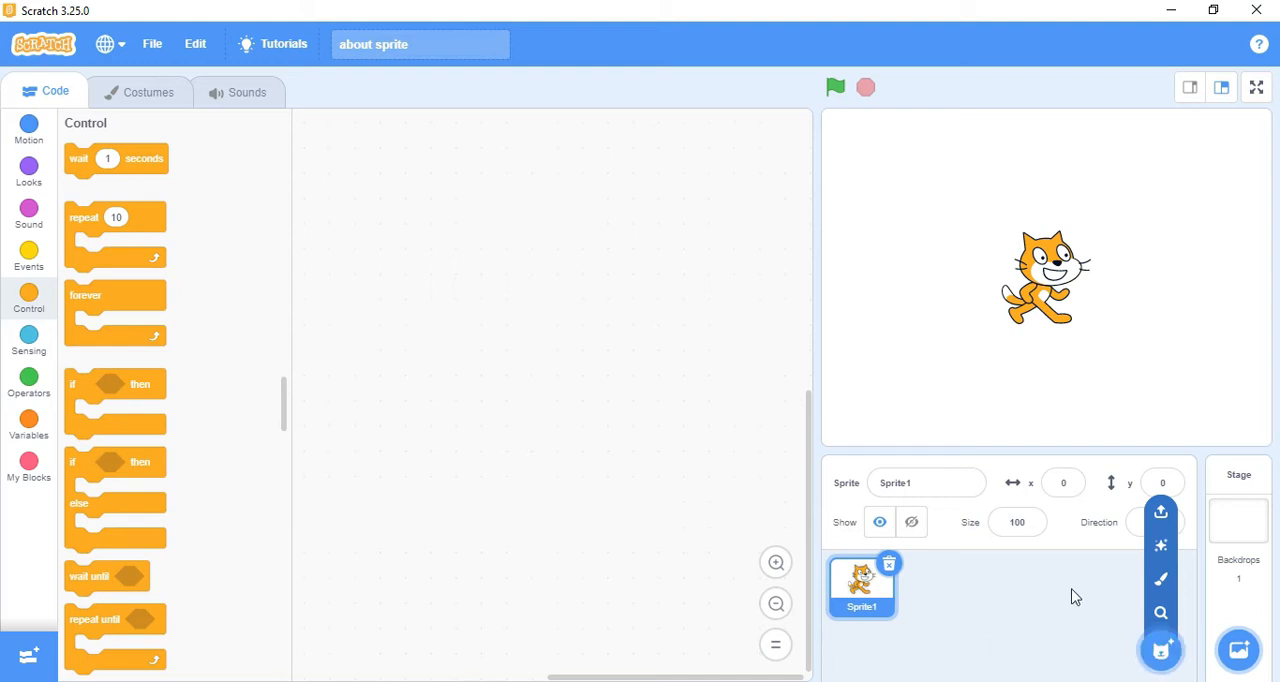
click(1163, 652)
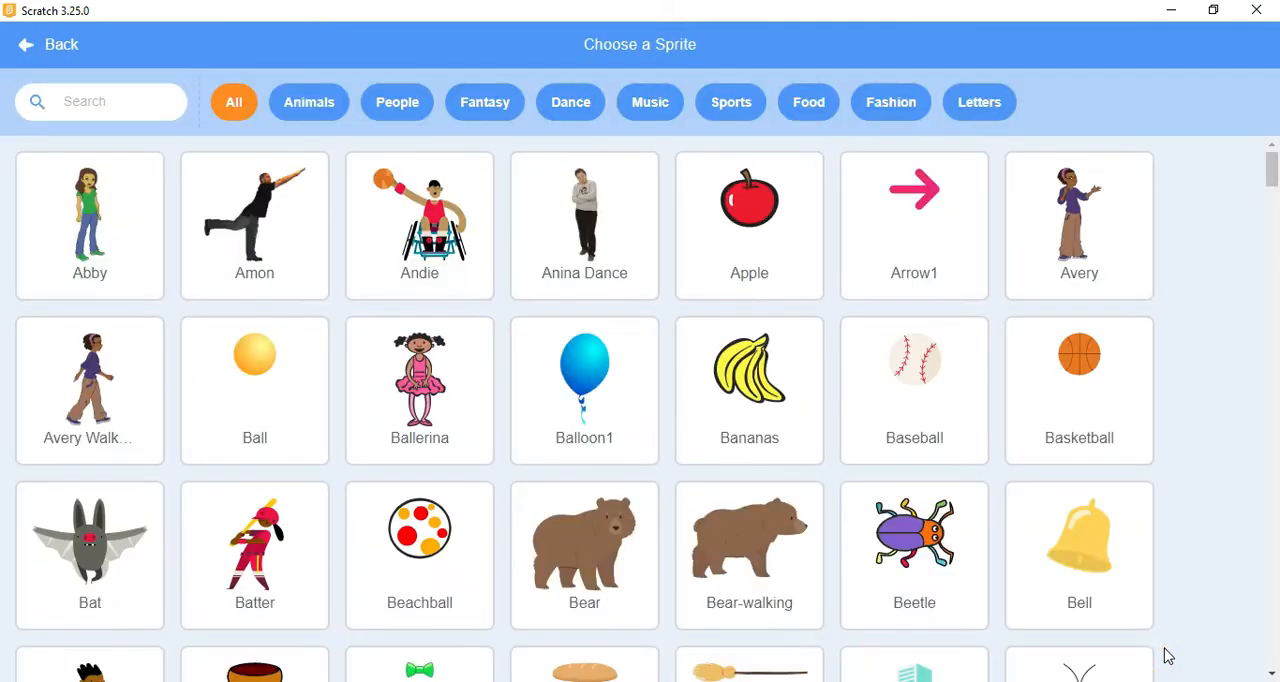
click(326, 108)
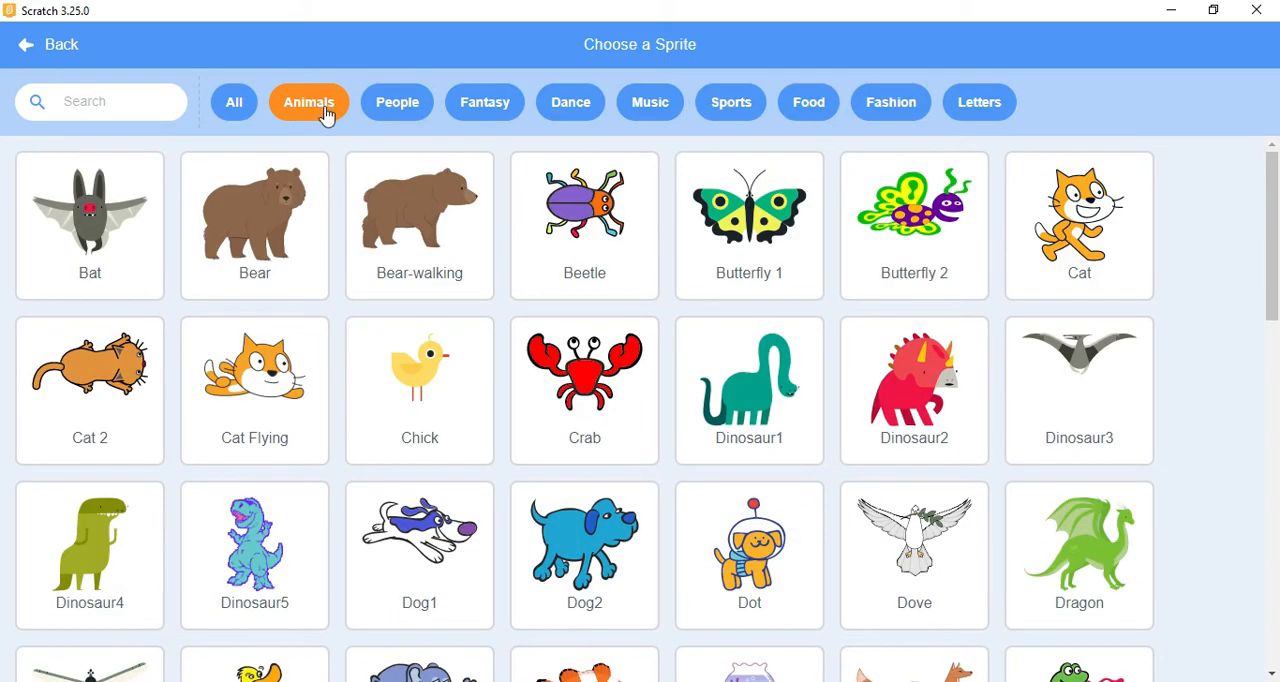
click(766, 262)
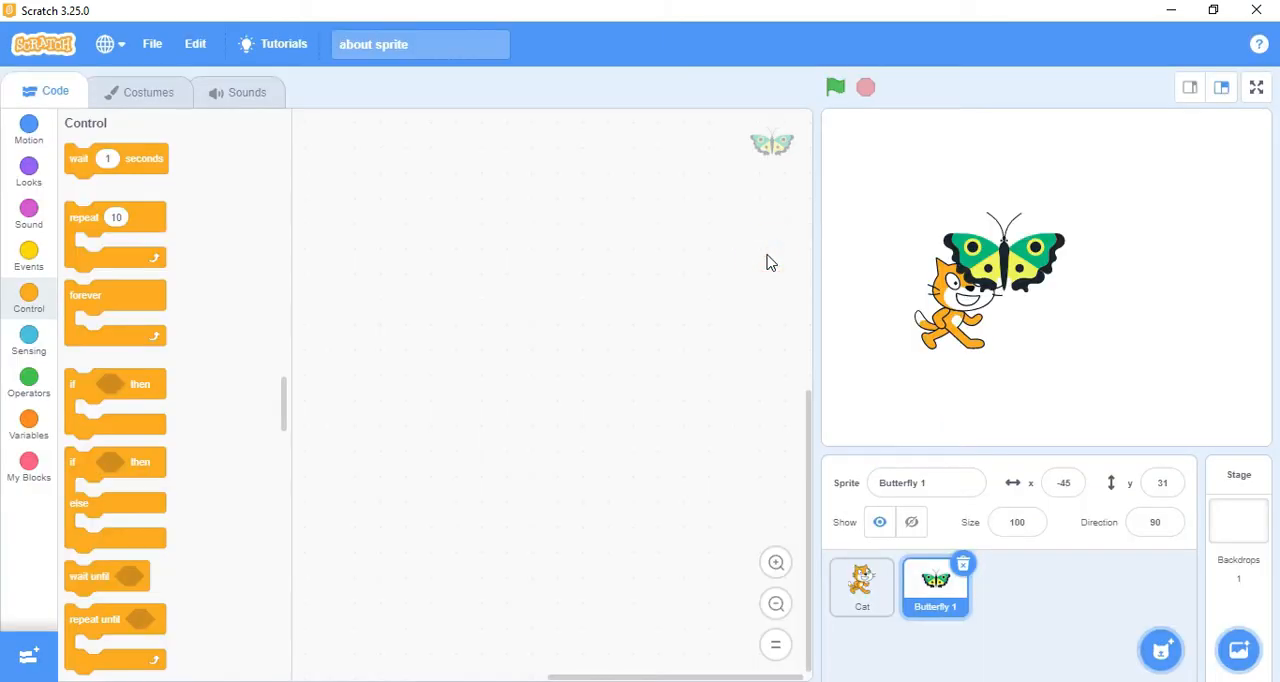
Step: Move the butterfly on the stage to about x 42, y -23 and delete the Cat sprite
drag(983, 273, 1070, 327)
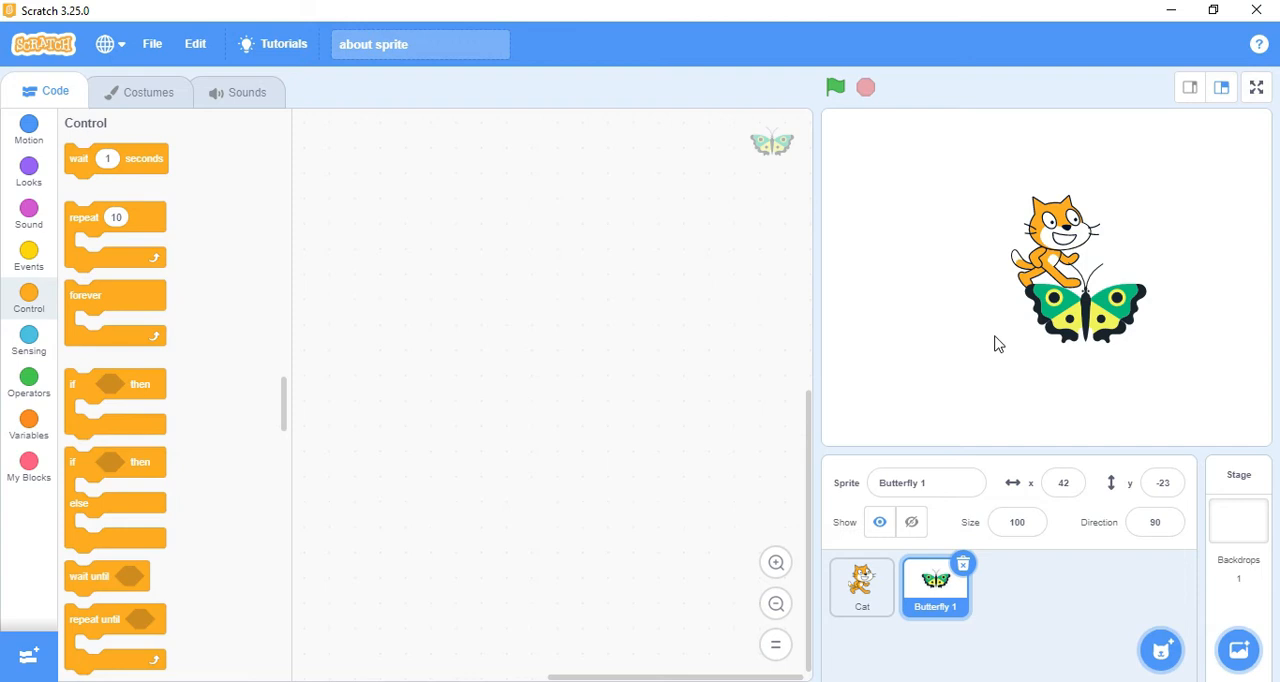
click(856, 584)
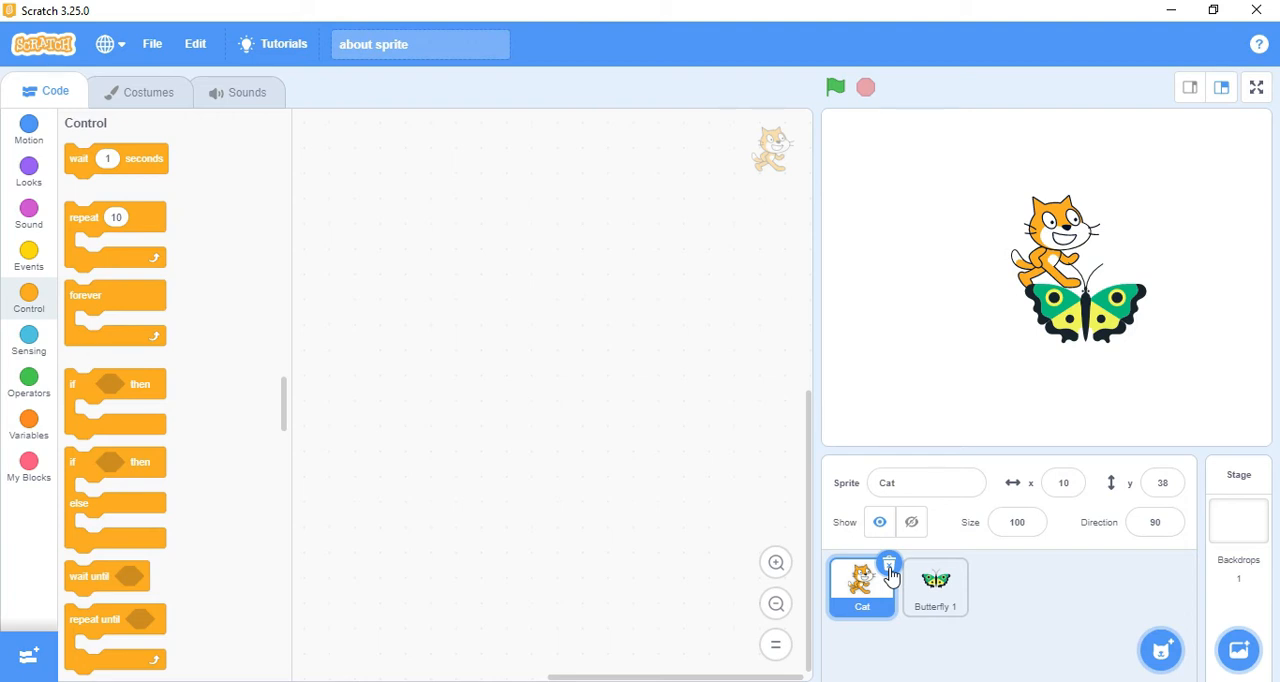
click(889, 566)
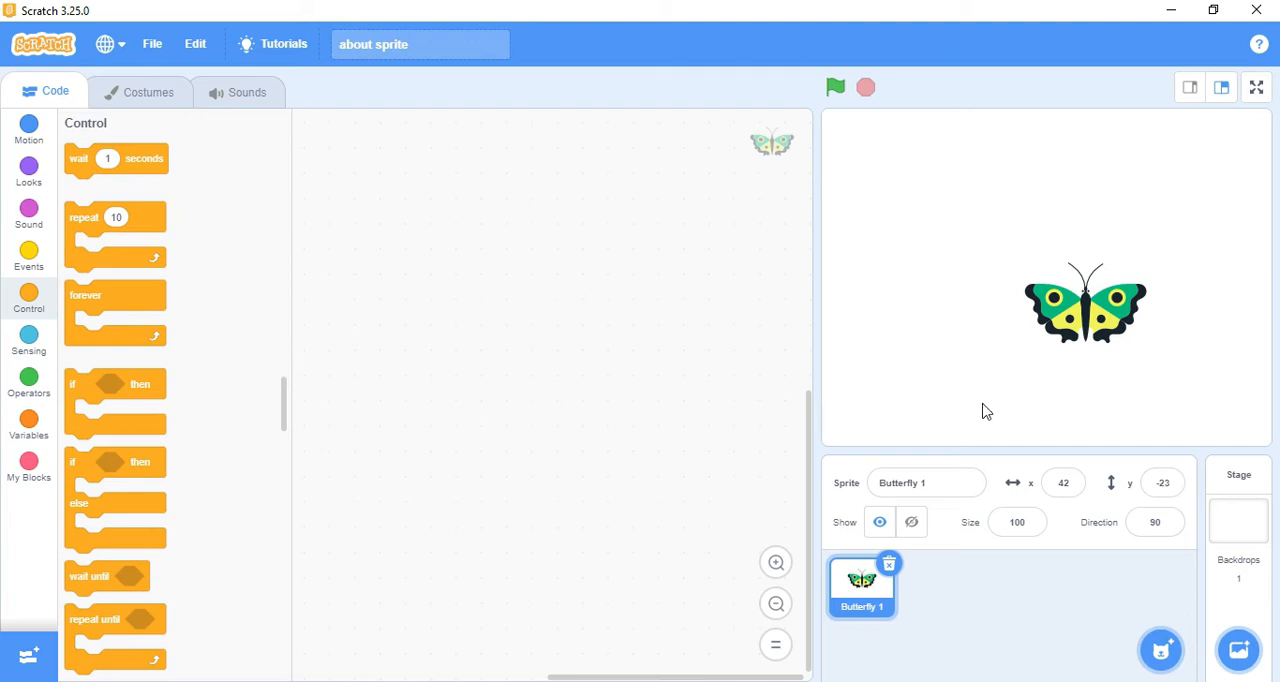
Step: Paint a new sprite and write the text "Hello !!" in the upper part of its costume canvas
mouse_move(1168, 650)
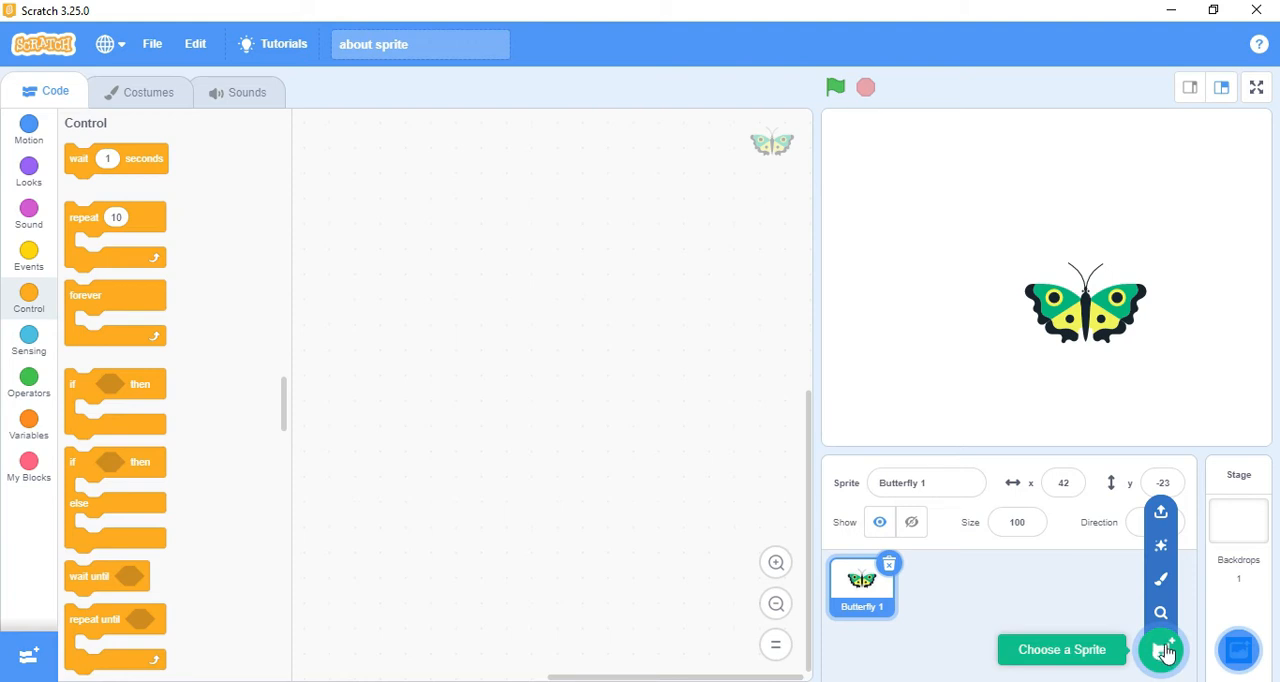
click(1161, 579)
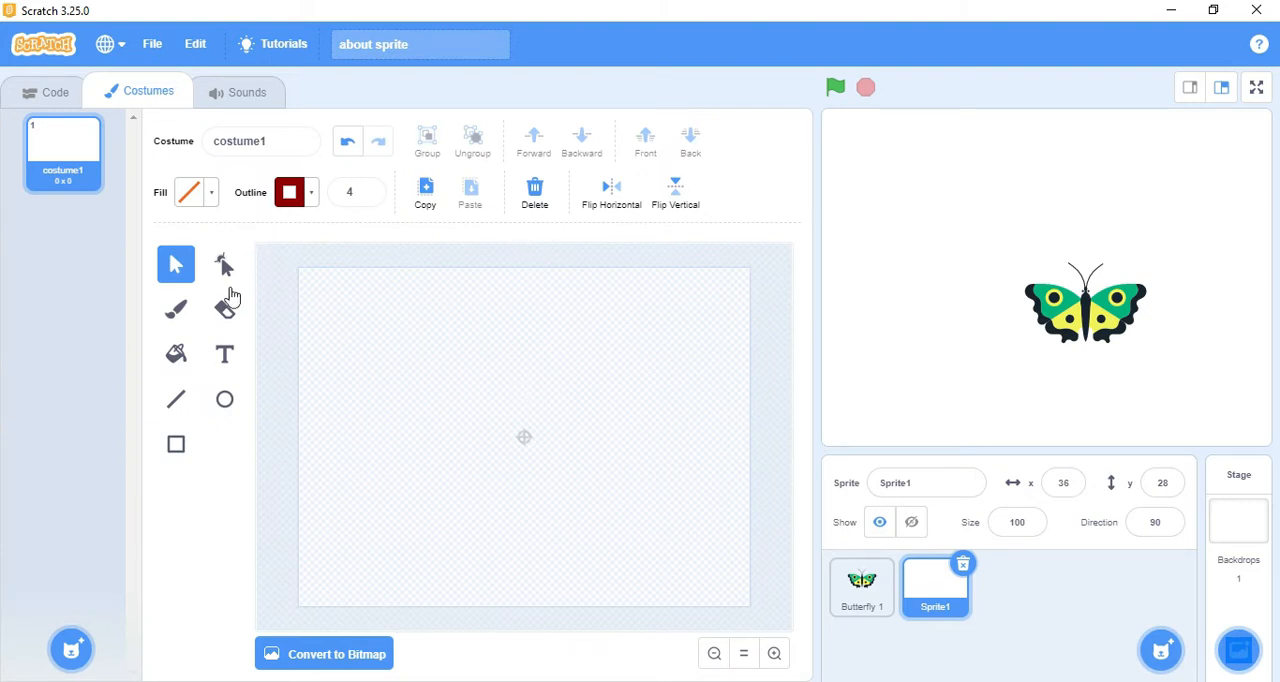
click(225, 356)
click(400, 350)
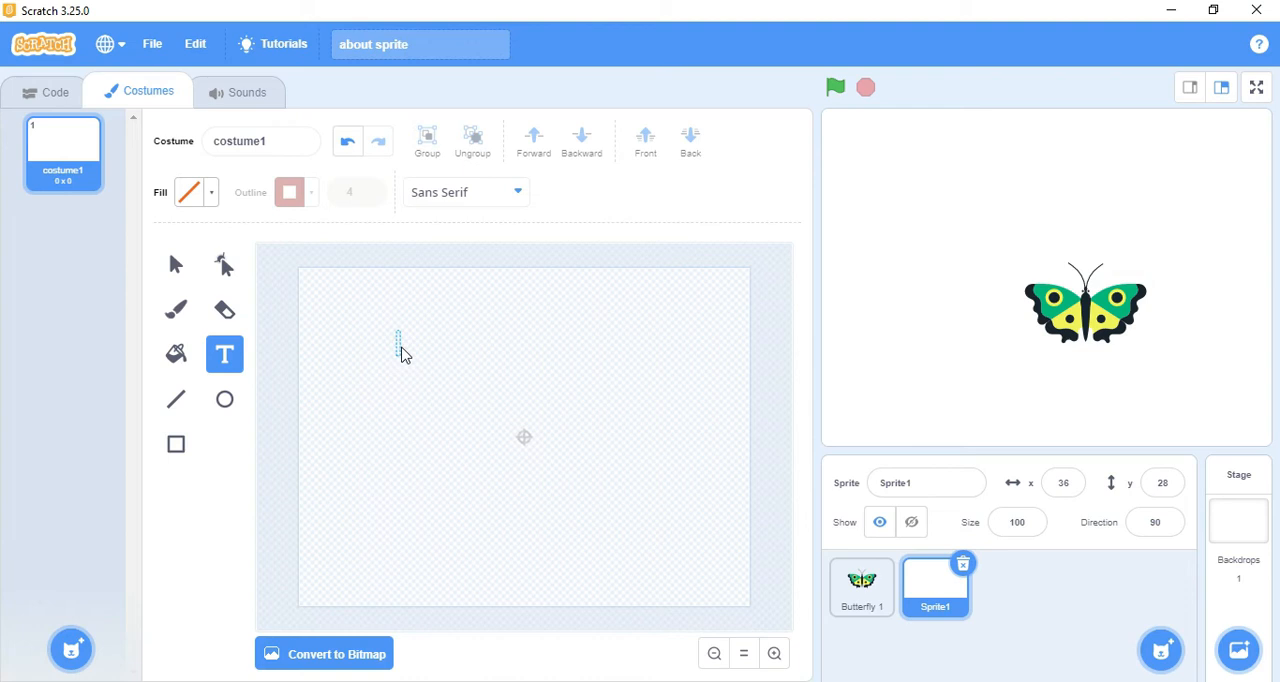
text(Hel)
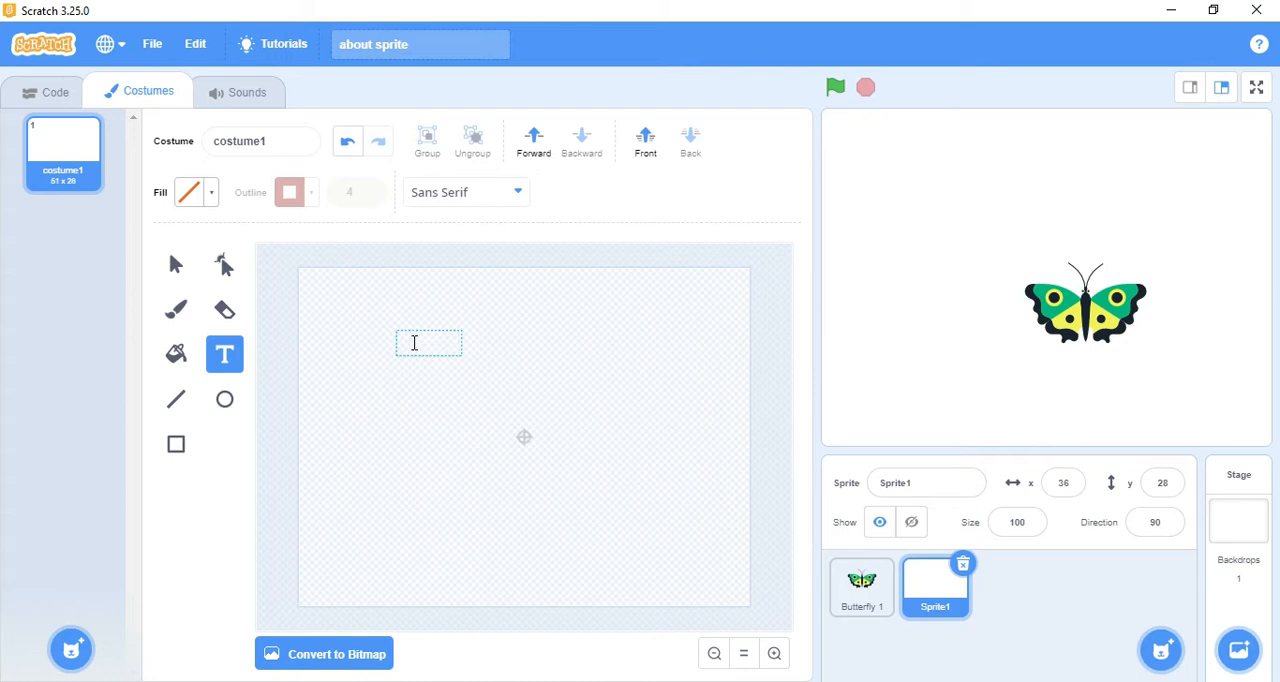
Step: Fill the "Hello !!" text with red, using color value 100
key(ctrl+a)
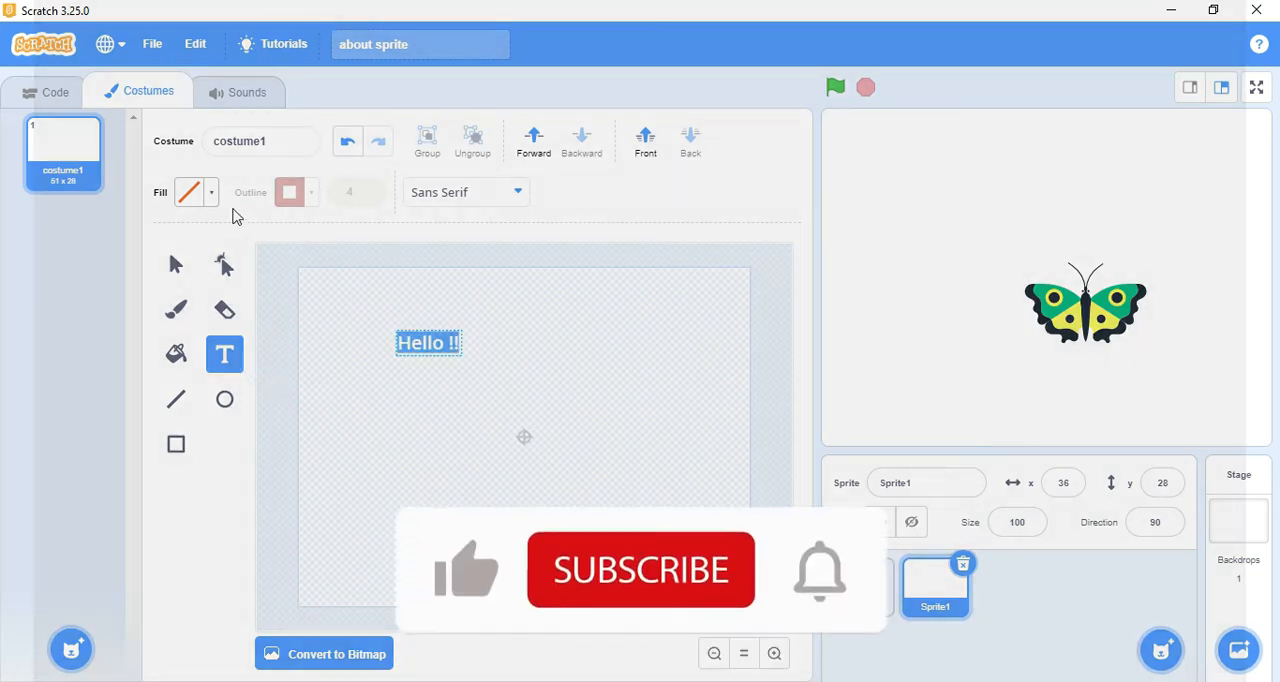
click(207, 194)
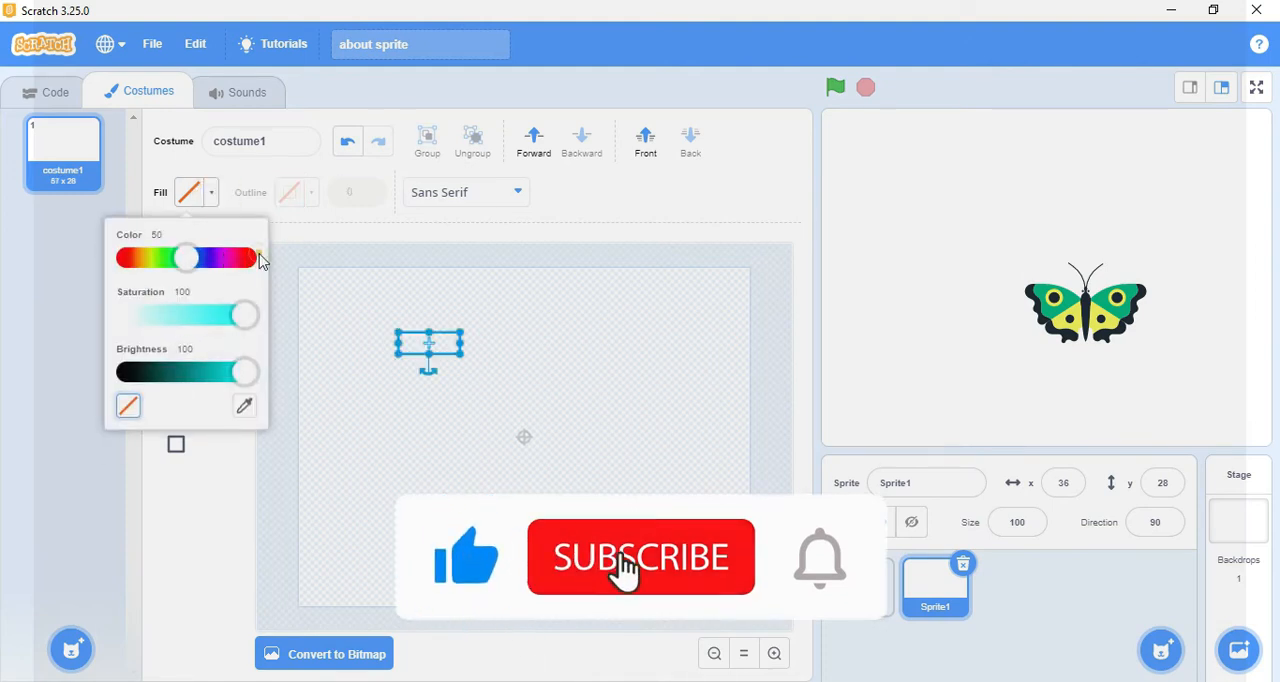
click(246, 260)
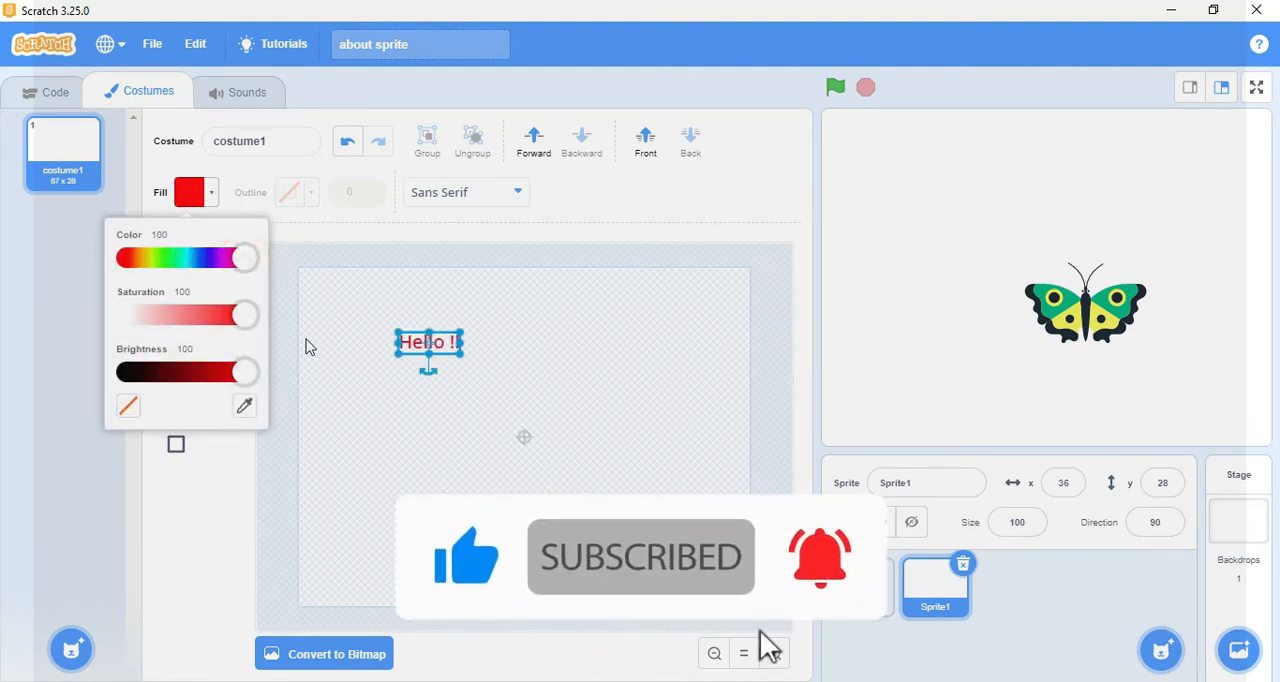
click(563, 372)
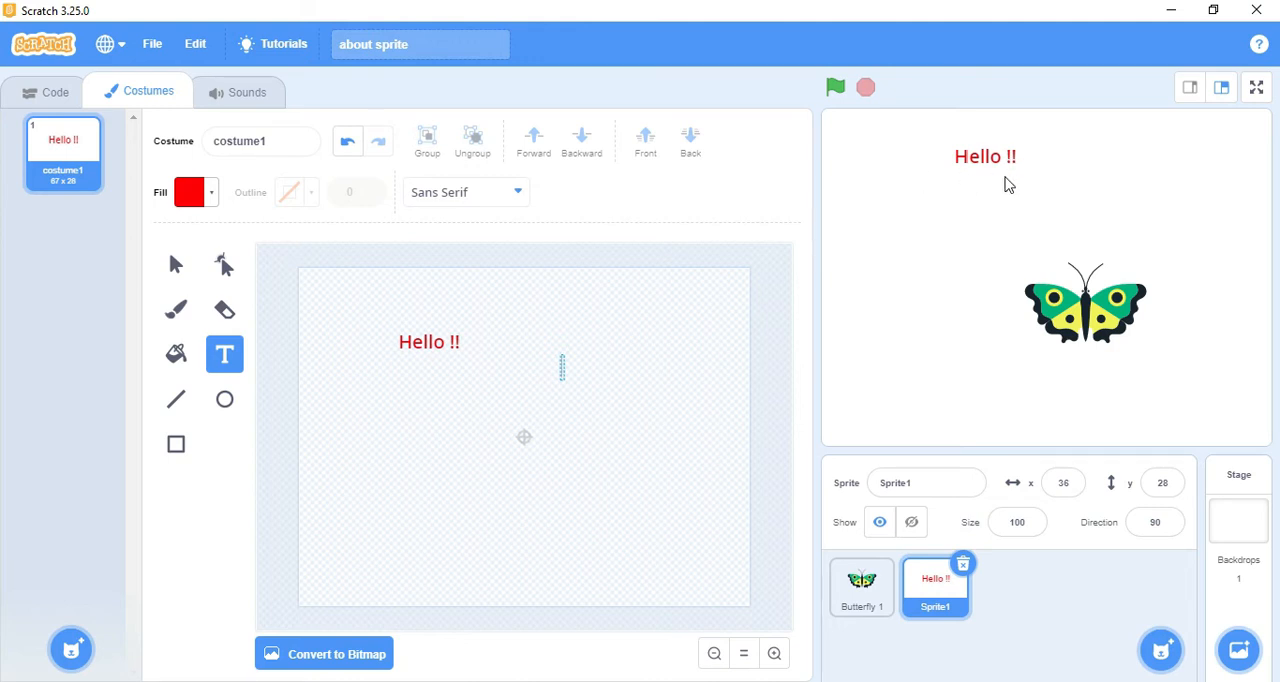
Step: Paint another new sprite and draw a filled circle about 122 by 128 near the center of its canvas
mouse_move(1157, 669)
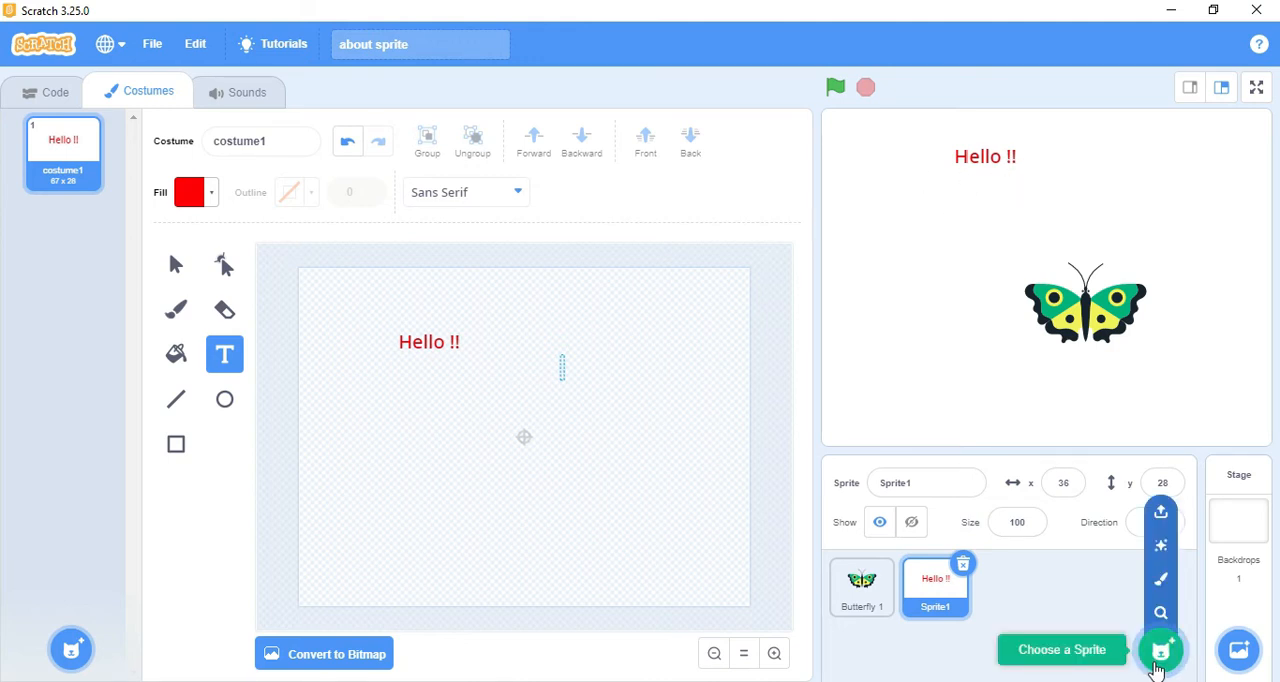
click(1160, 578)
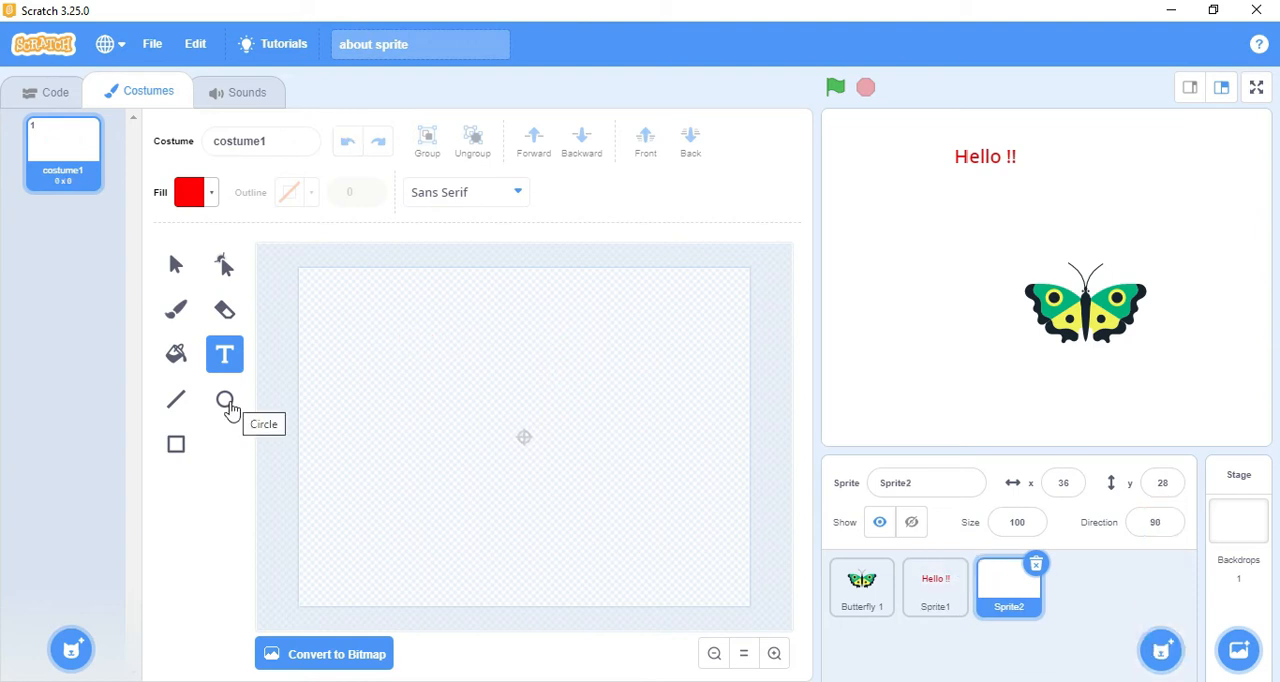
click(227, 404)
click(226, 402)
drag(429, 371, 545, 493)
Step: Change the circle's fill to dark purple with color 72, saturation 61 and brightness 39
click(209, 197)
click(200, 357)
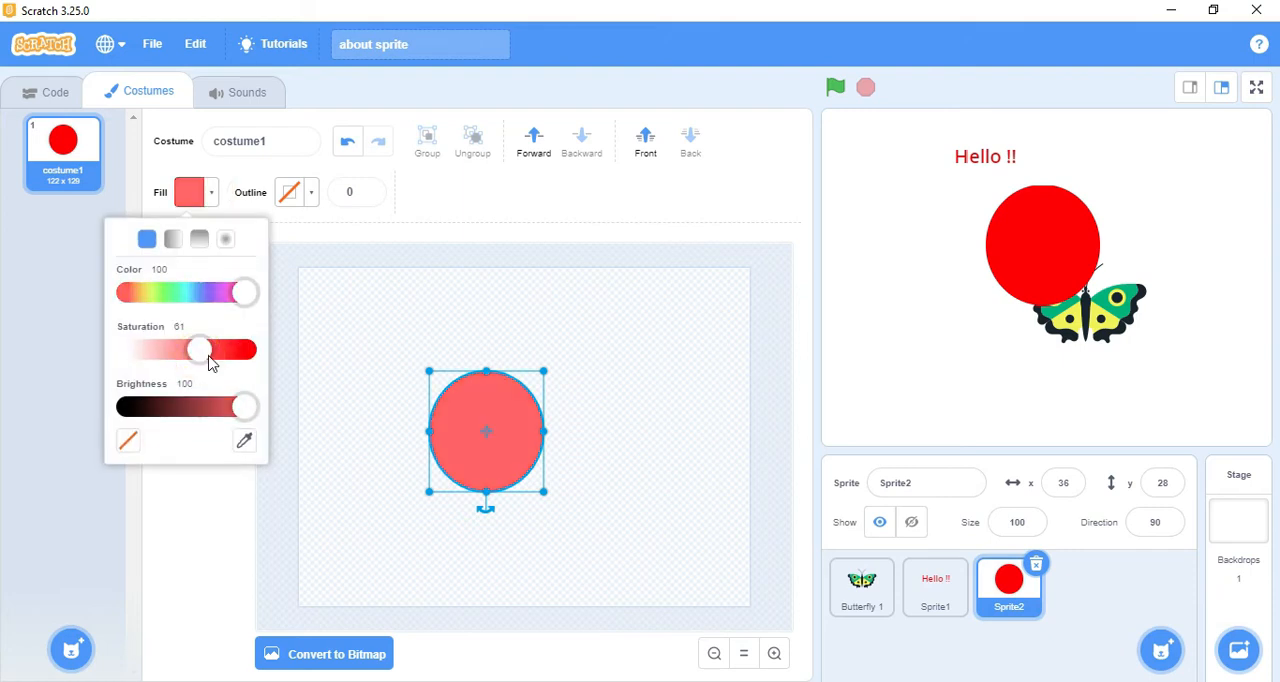
click(208, 292)
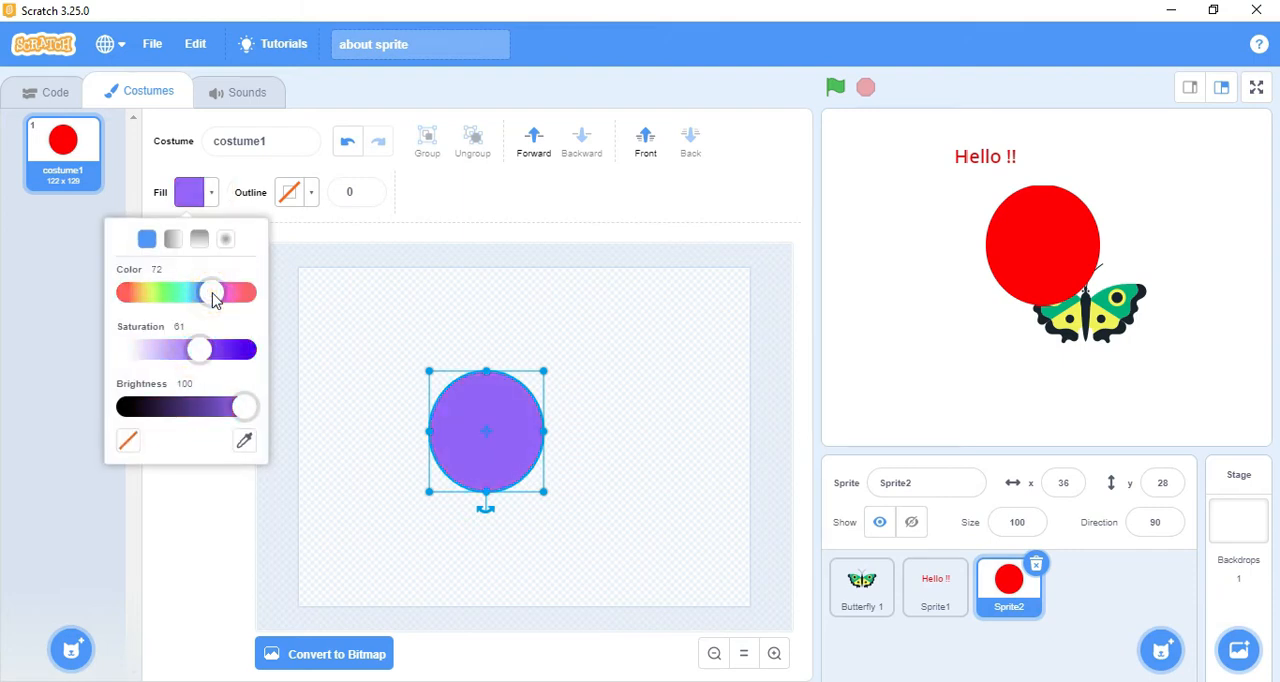
click(177, 407)
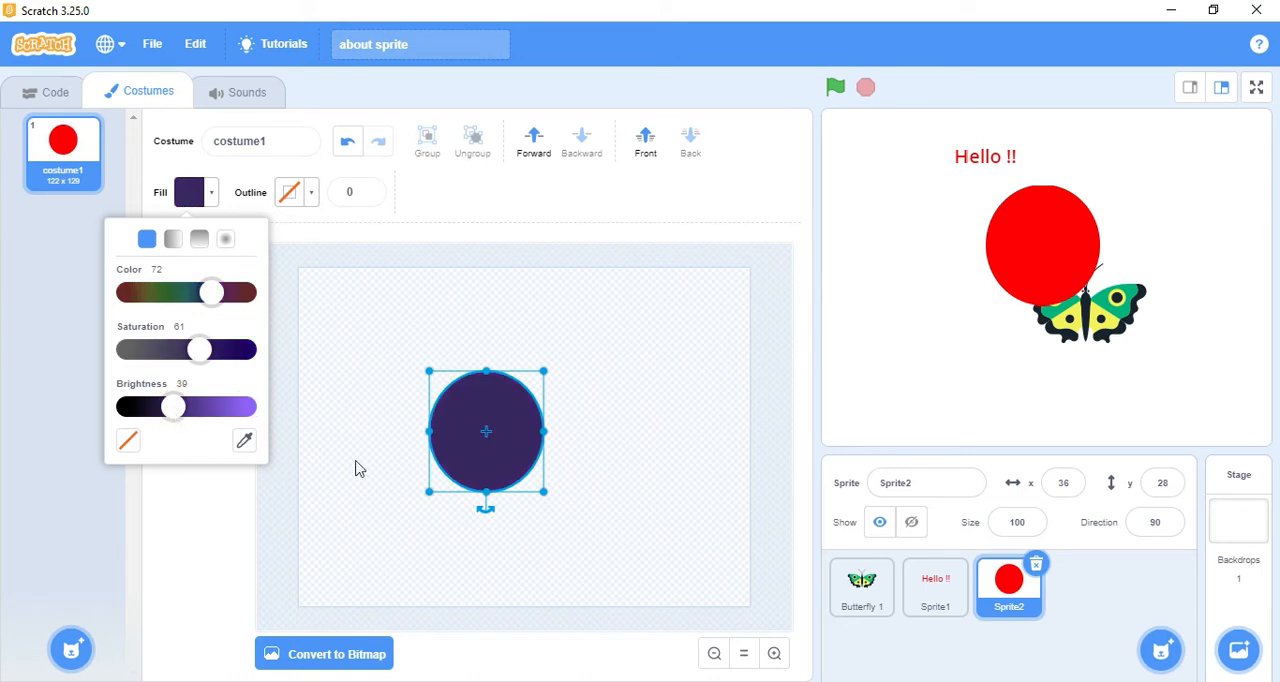
click(454, 471)
Step: Draw two thin black lines from the circle's upper edge down to its lower edge
click(176, 309)
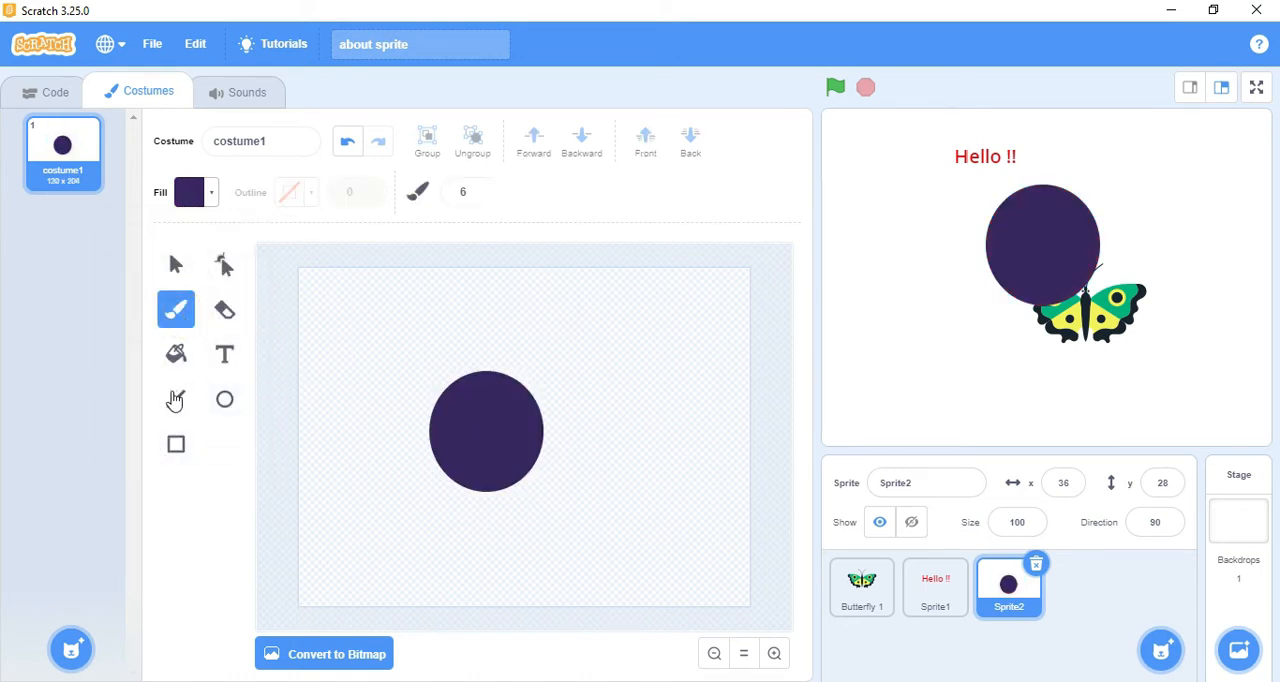
click(176, 399)
drag(483, 371, 485, 494)
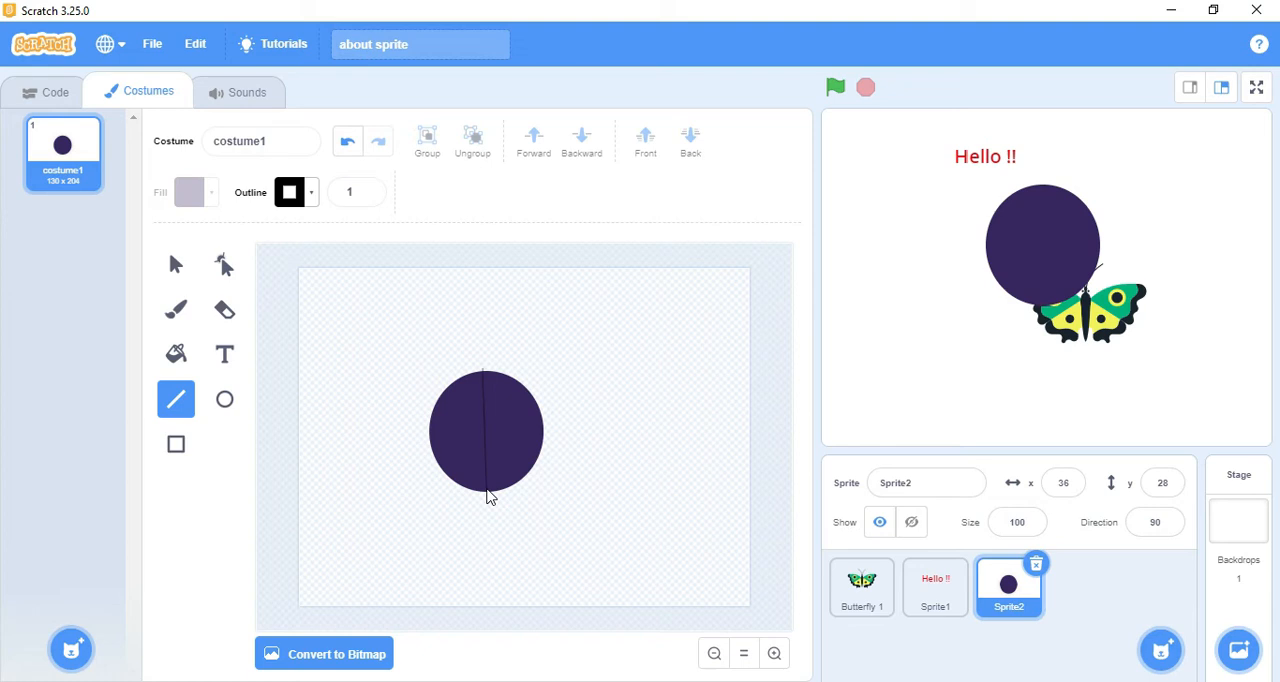
drag(487, 381, 499, 487)
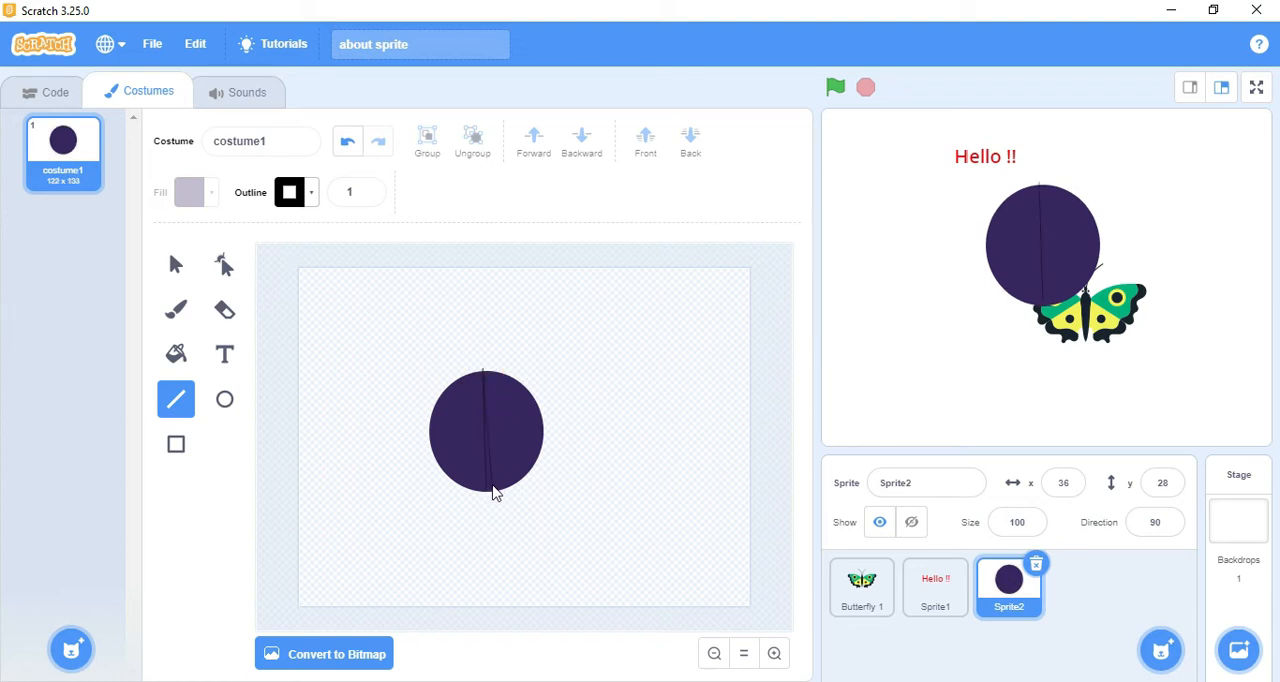
Step: Reshape the two lines into a closed leaf shape by joining their lower ends and bowing both sides outward
click(222, 268)
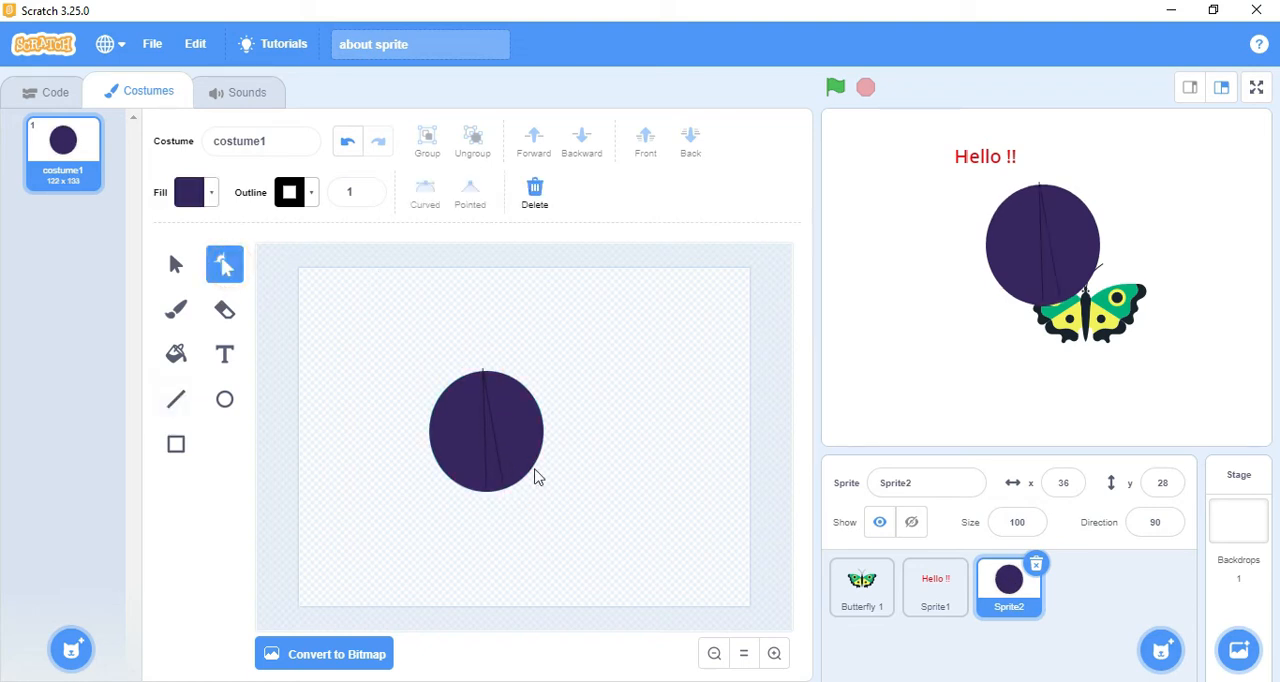
click(480, 443)
drag(476, 445, 466, 444)
click(494, 433)
click(506, 481)
drag(506, 481, 491, 486)
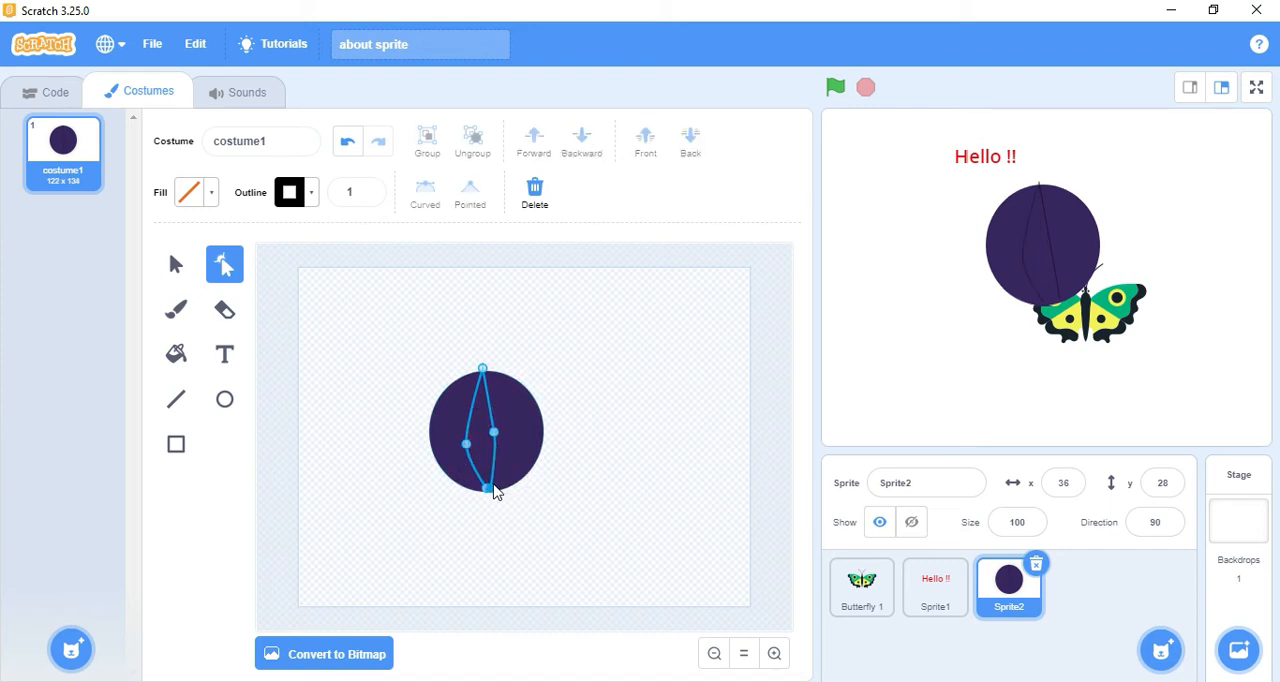
drag(495, 433, 464, 417)
click(504, 407)
click(573, 389)
click(506, 408)
Step: Fill the leaf shape with red and move the circle sprite on the stage to about x -43, y 23
click(210, 193)
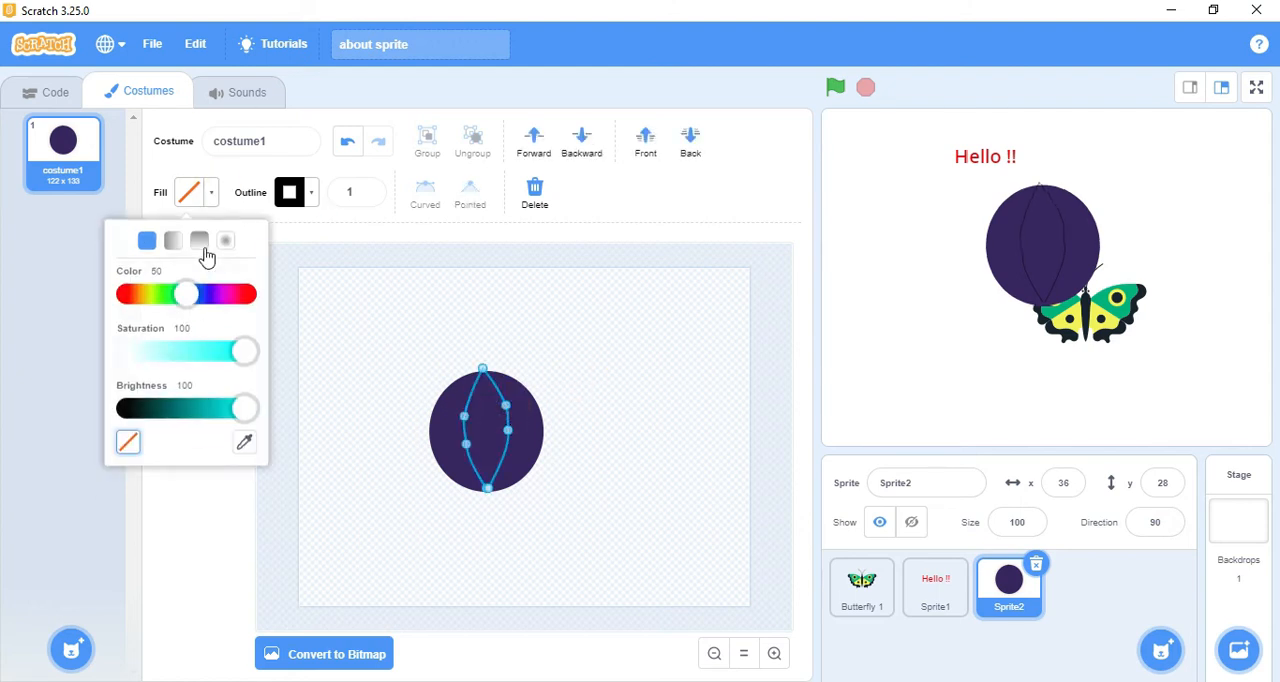
click(249, 294)
click(903, 289)
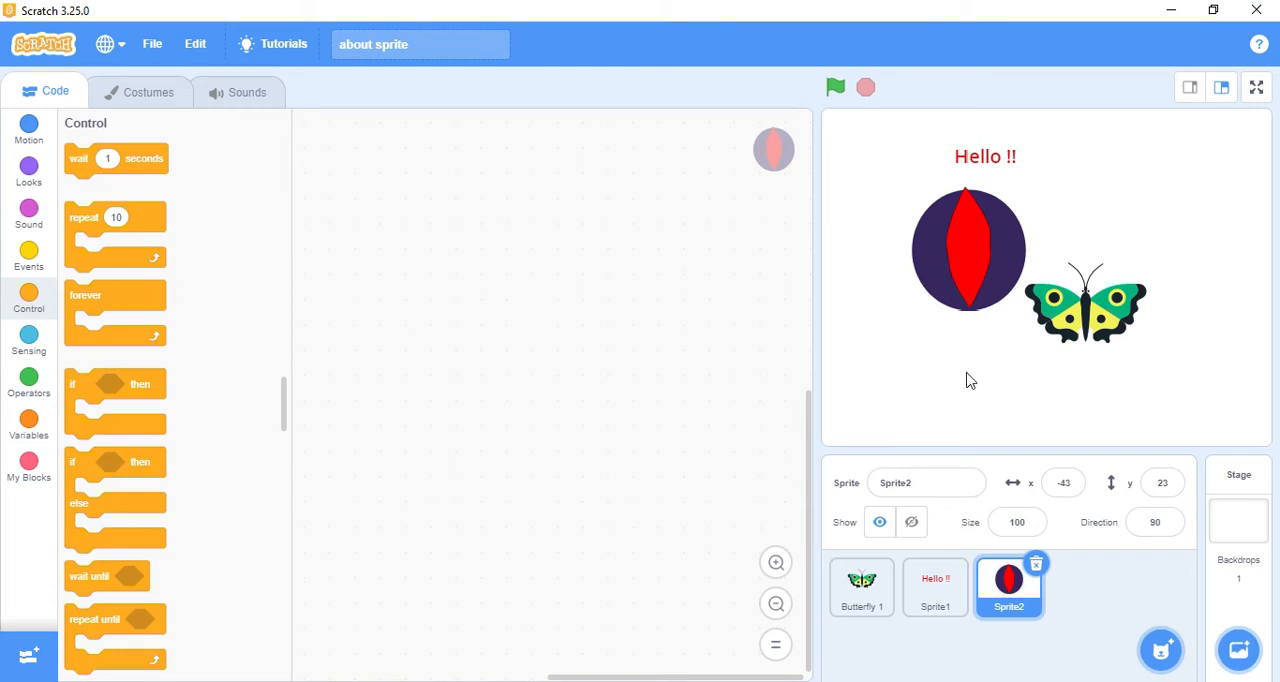
Step: Upload the logo image from the youtube folder as a new sprite
mouse_move(1161, 650)
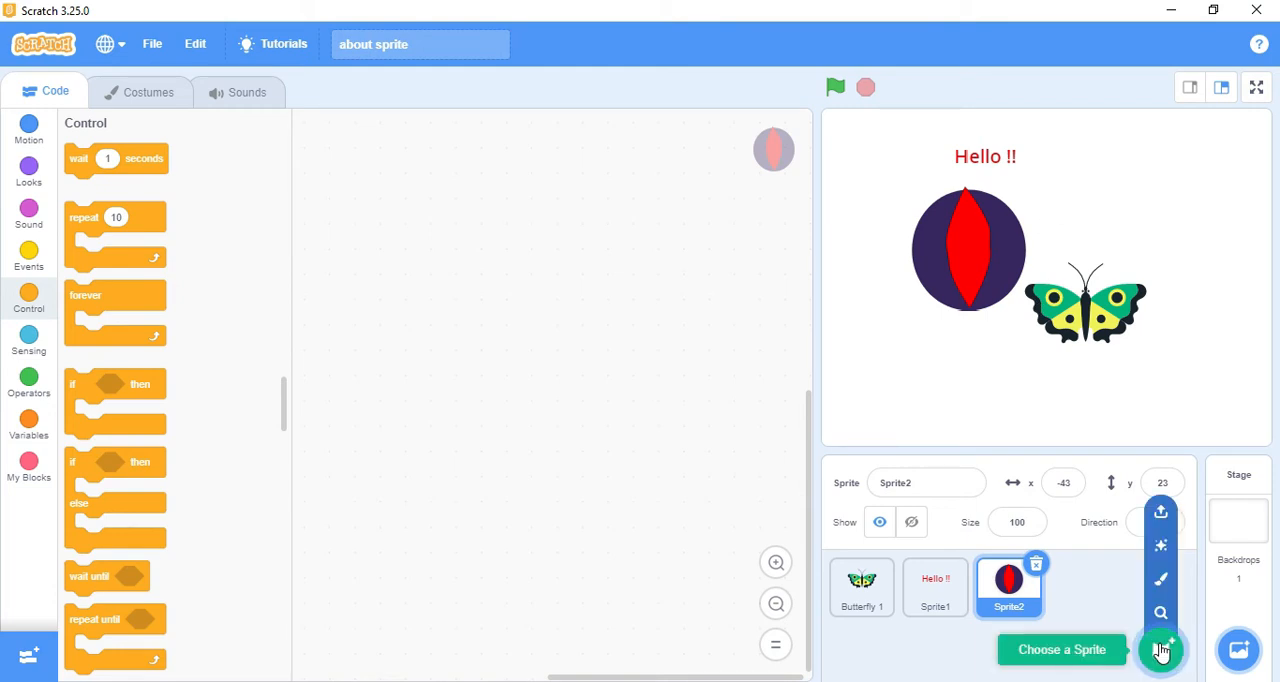
click(1160, 518)
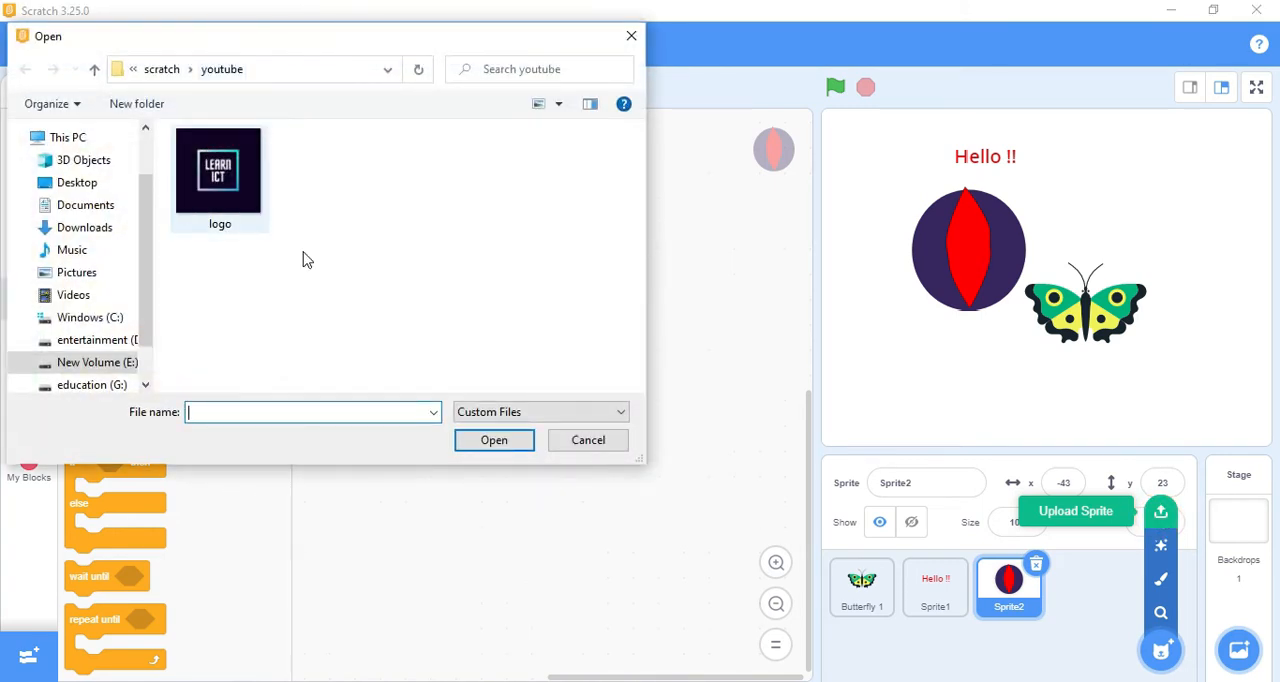
click(240, 175)
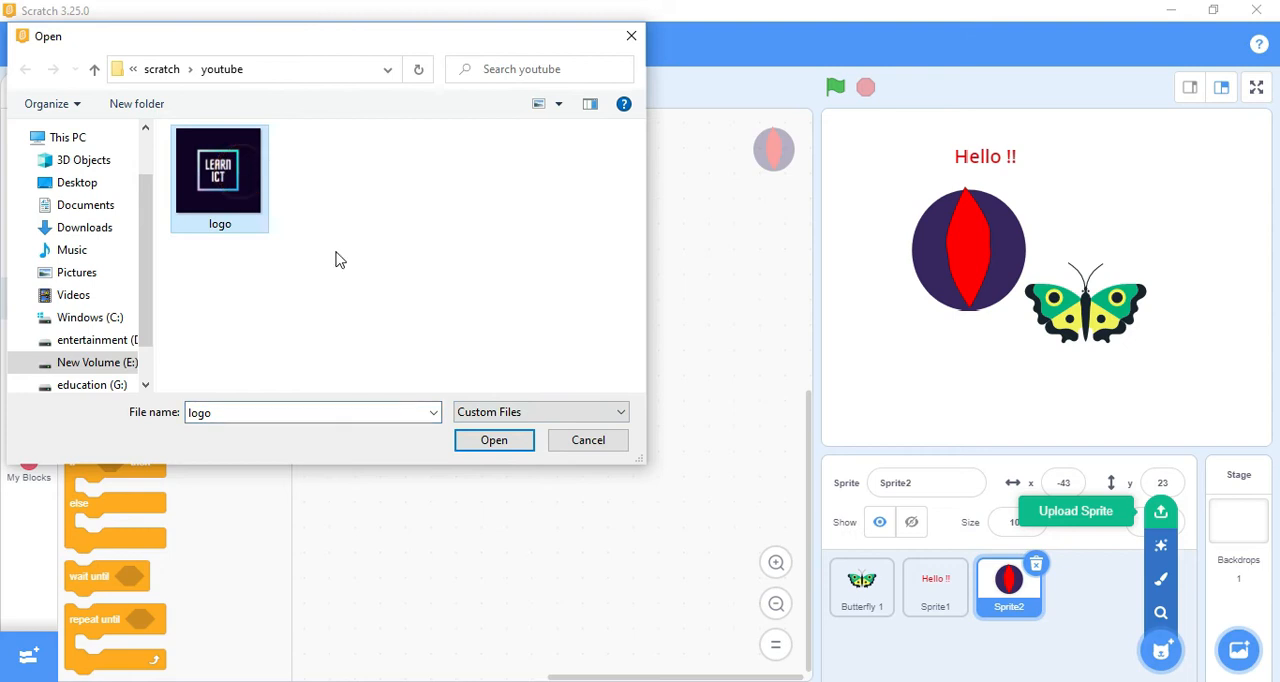
click(500, 438)
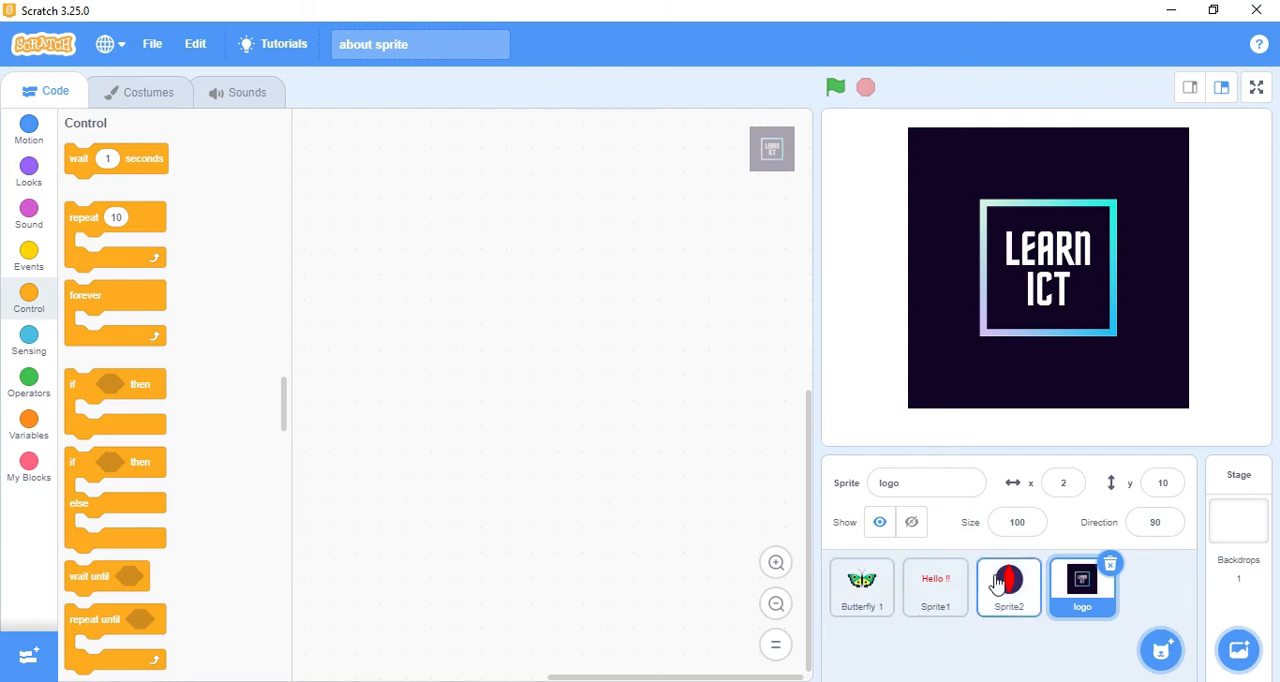
Step: Move the logo sprite toward the stage's upper-right corner, setting its position to x 110, y 78
drag(1008, 341, 1090, 360)
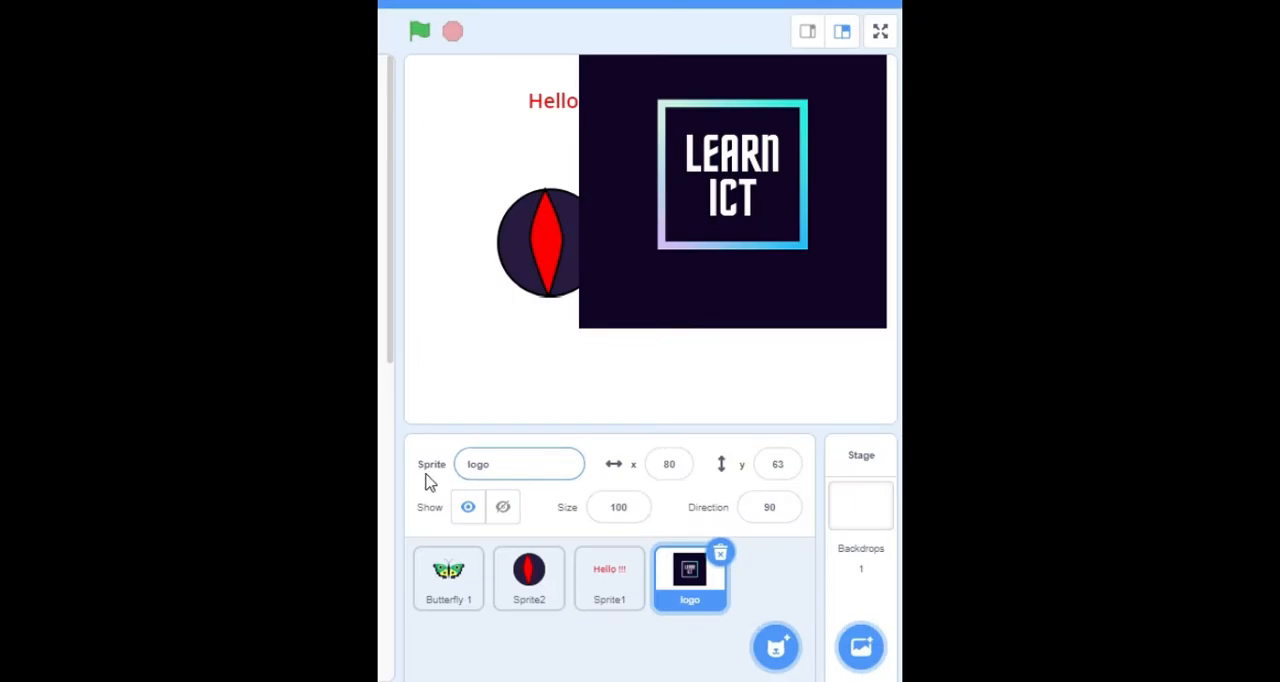
click(510, 464)
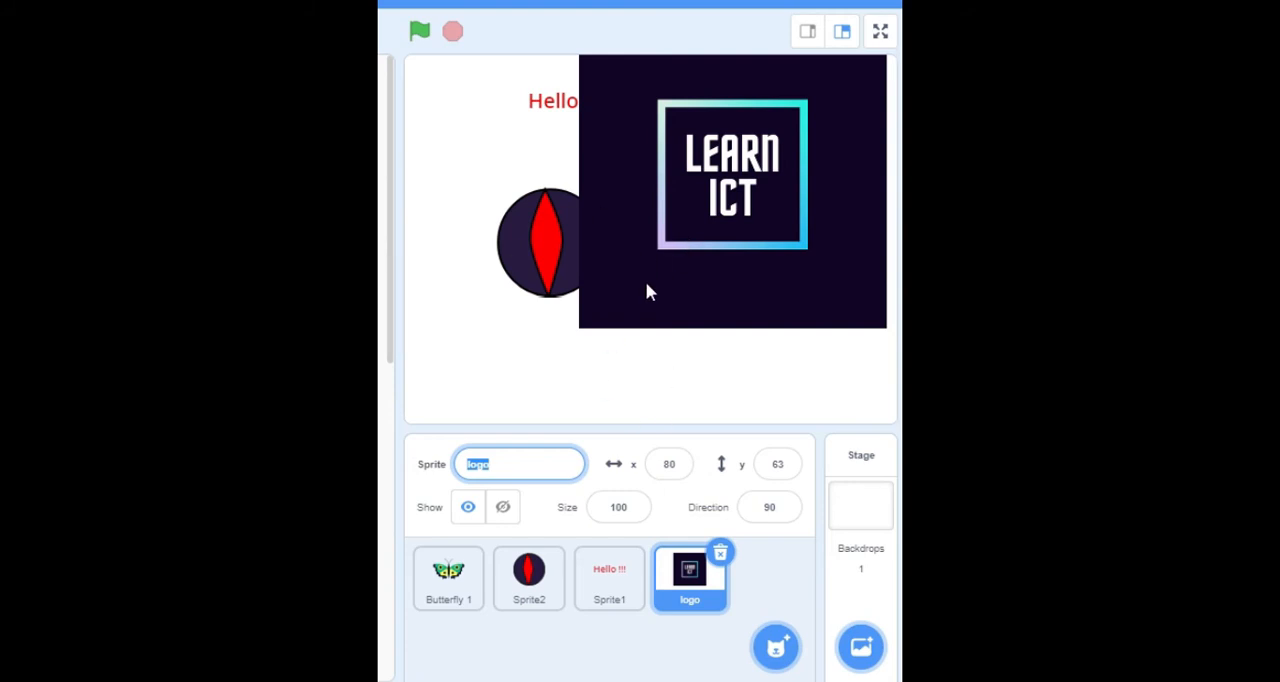
click(670, 464)
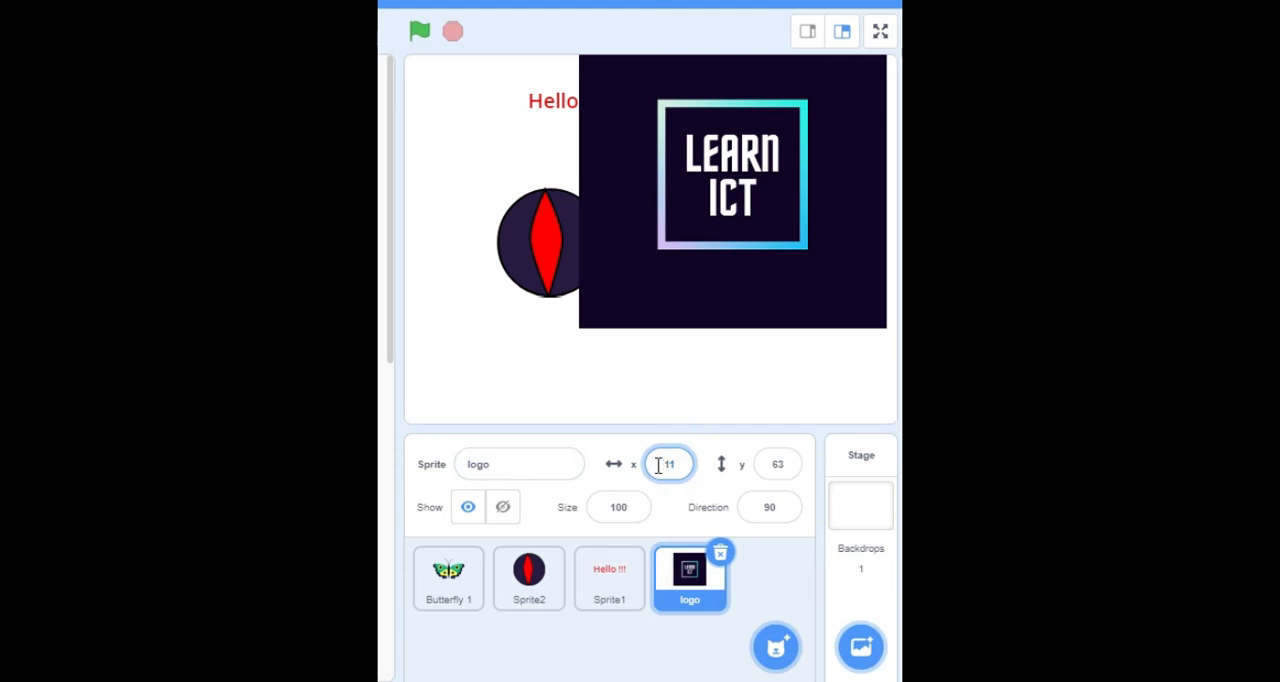
text(110)
click(777, 464)
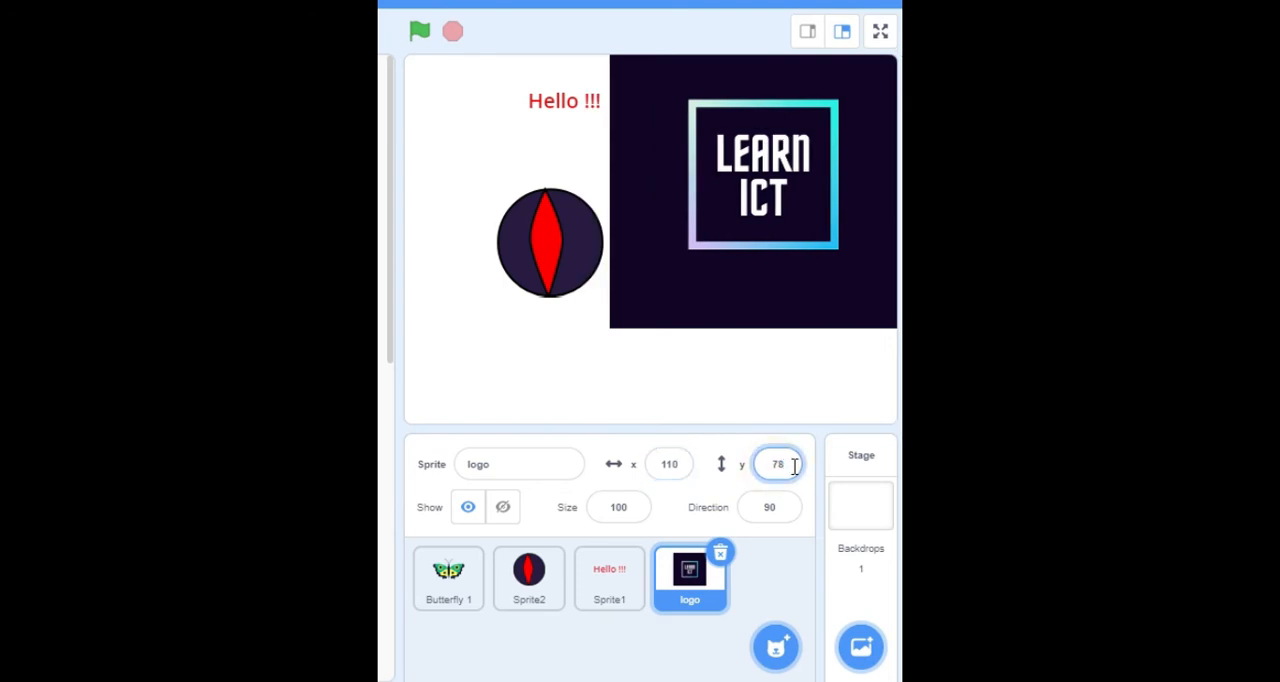
text(78)
key(Return)
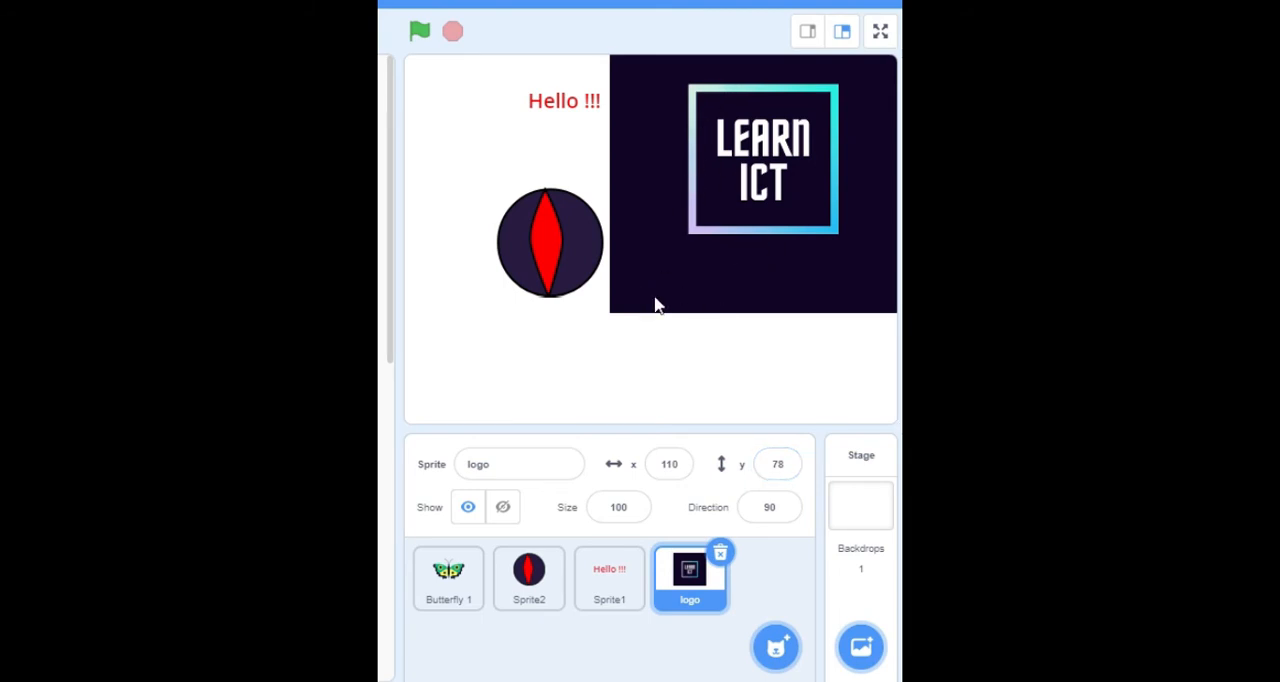
Step: Move the logo sprite on the stage to about x -40, y 7, and toggle its visibility off and on again
mouse_move(677, 182)
mouse_down()
mouse_move(497, 268)
mouse_move(527, 261)
mouse_up()
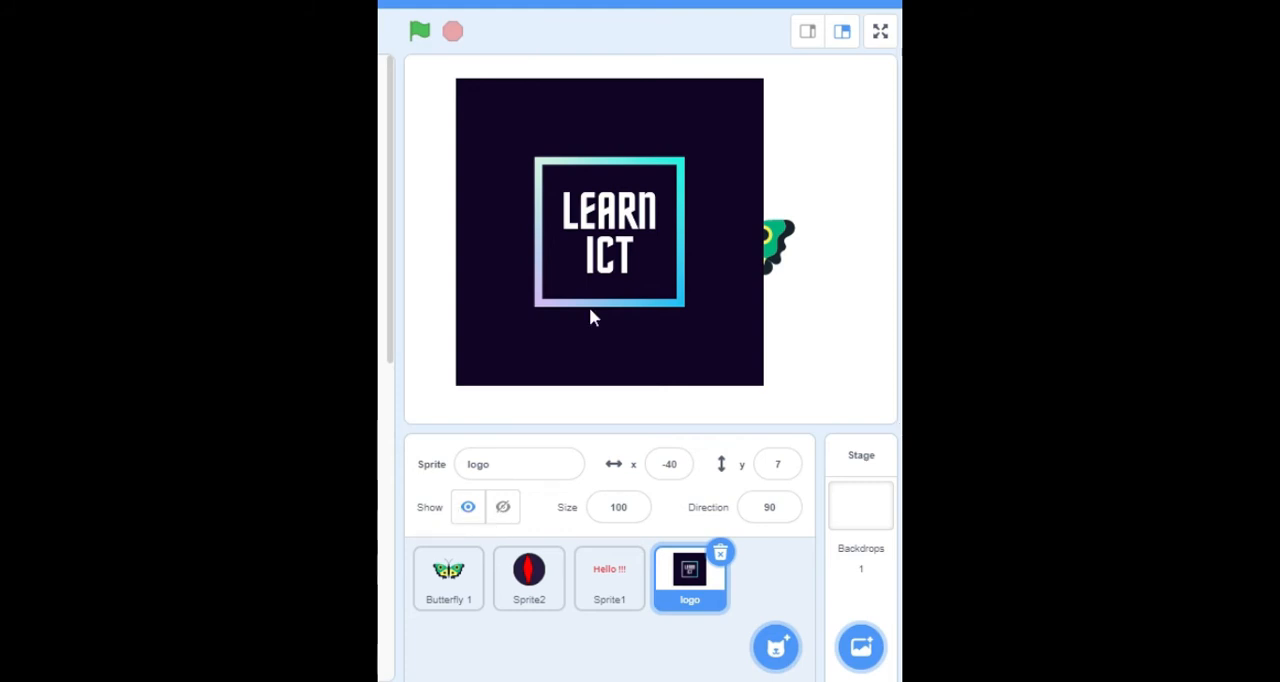
click(503, 510)
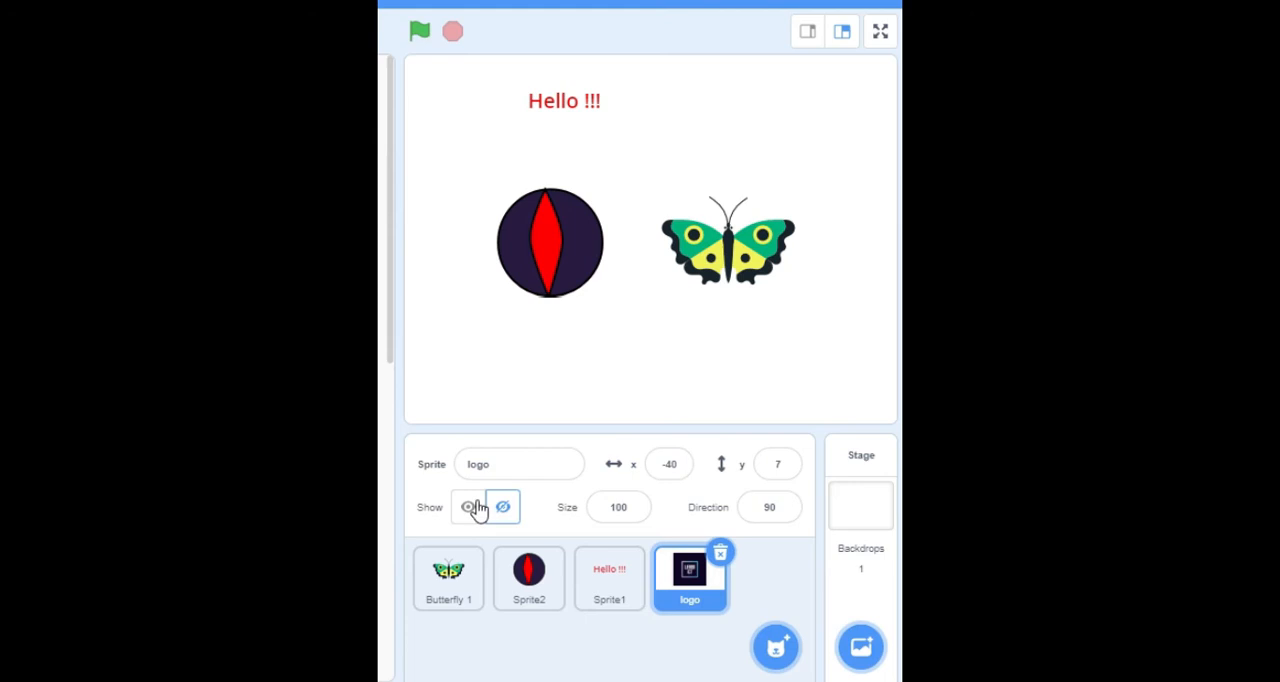
click(469, 511)
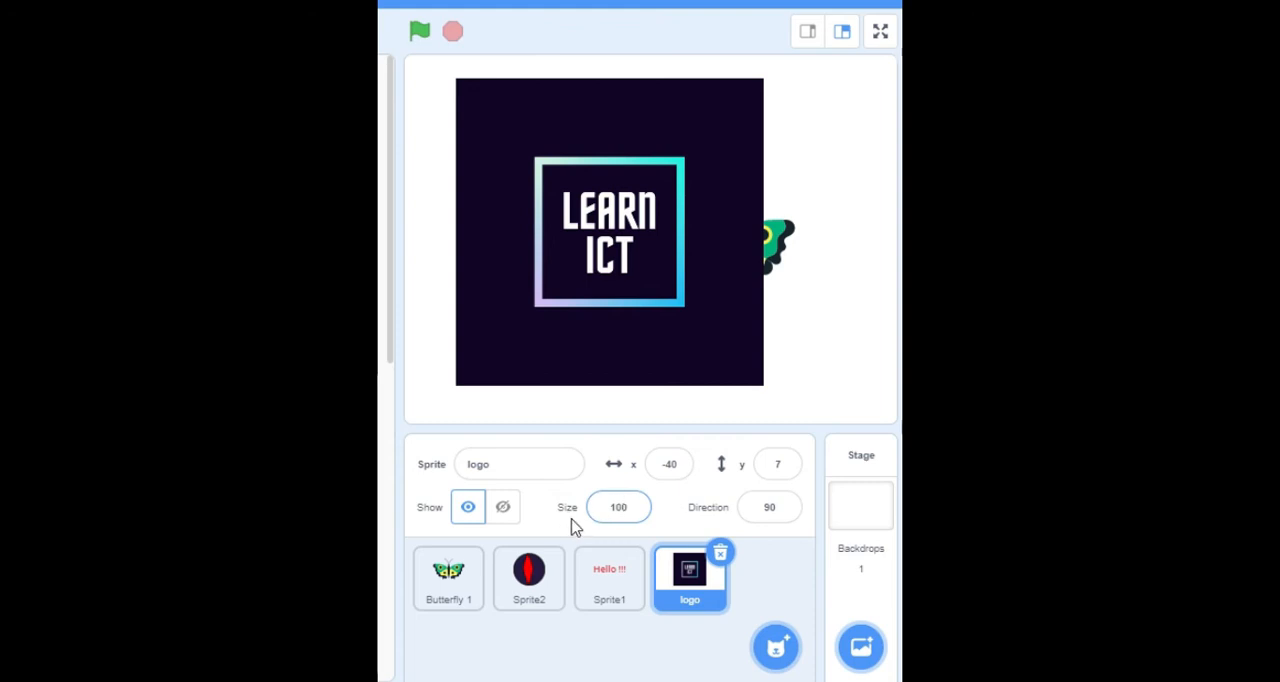
Step: Set the logo sprite's size to 50 and move it on the stage to about x -151, y -75
click(612, 507)
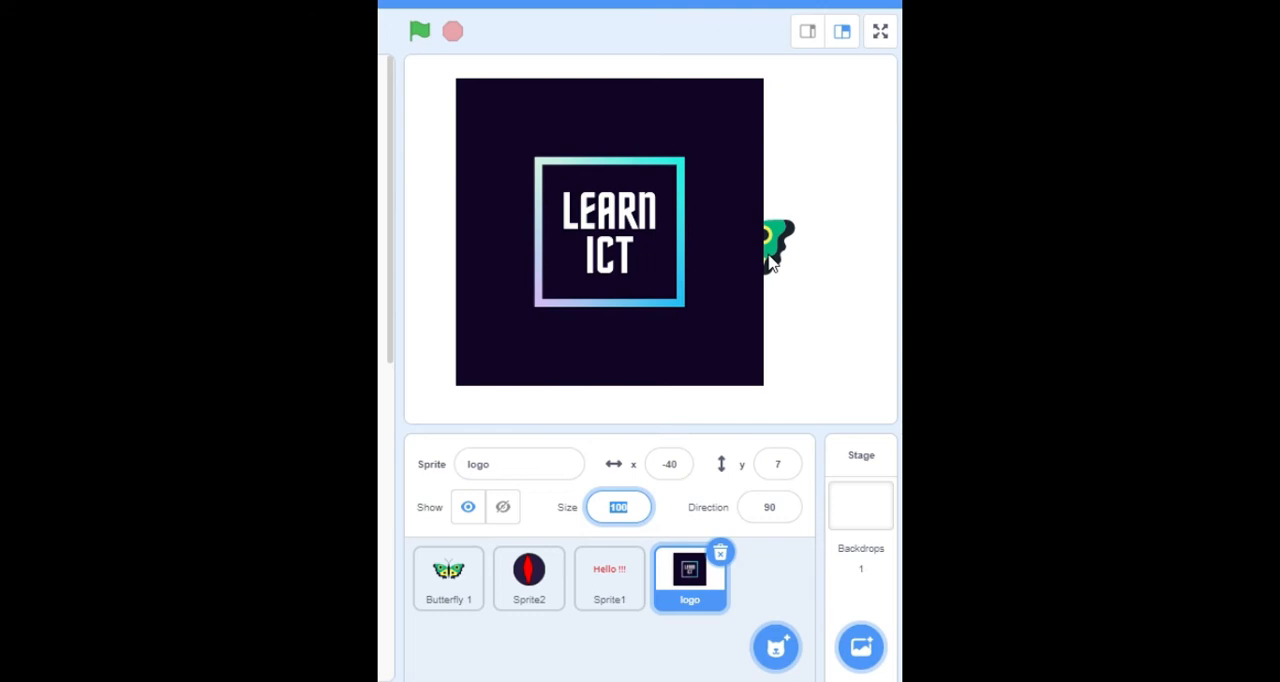
text(8)
key(BackSpace)
drag(601, 263, 487, 347)
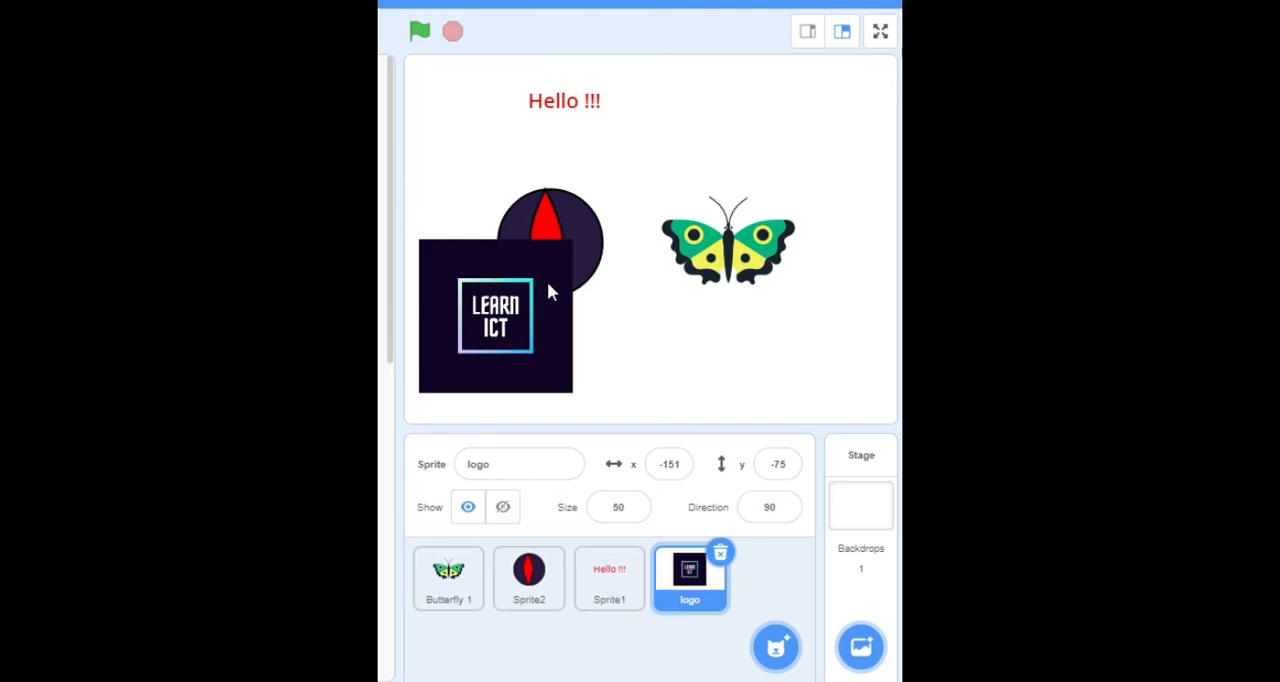
Step: Rotate the logo sprite with the direction dial, set its direction to 180, and return it to 90
click(770, 510)
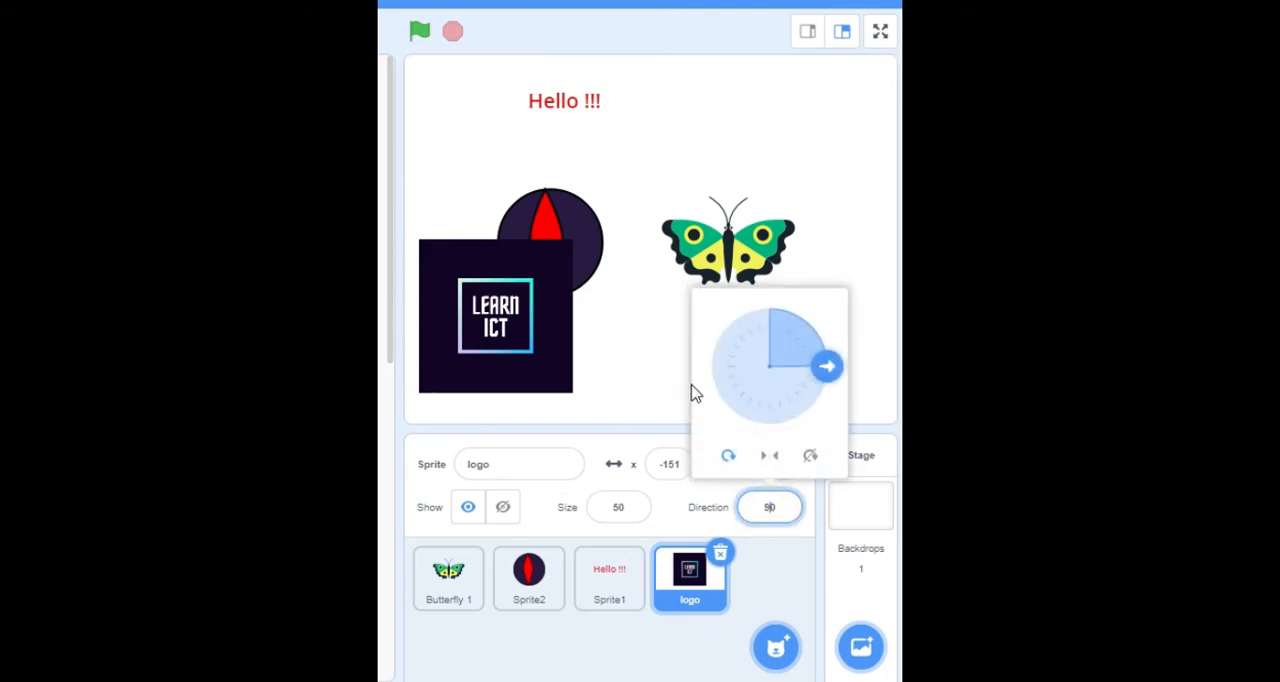
drag(830, 372, 818, 336)
double_click(786, 508)
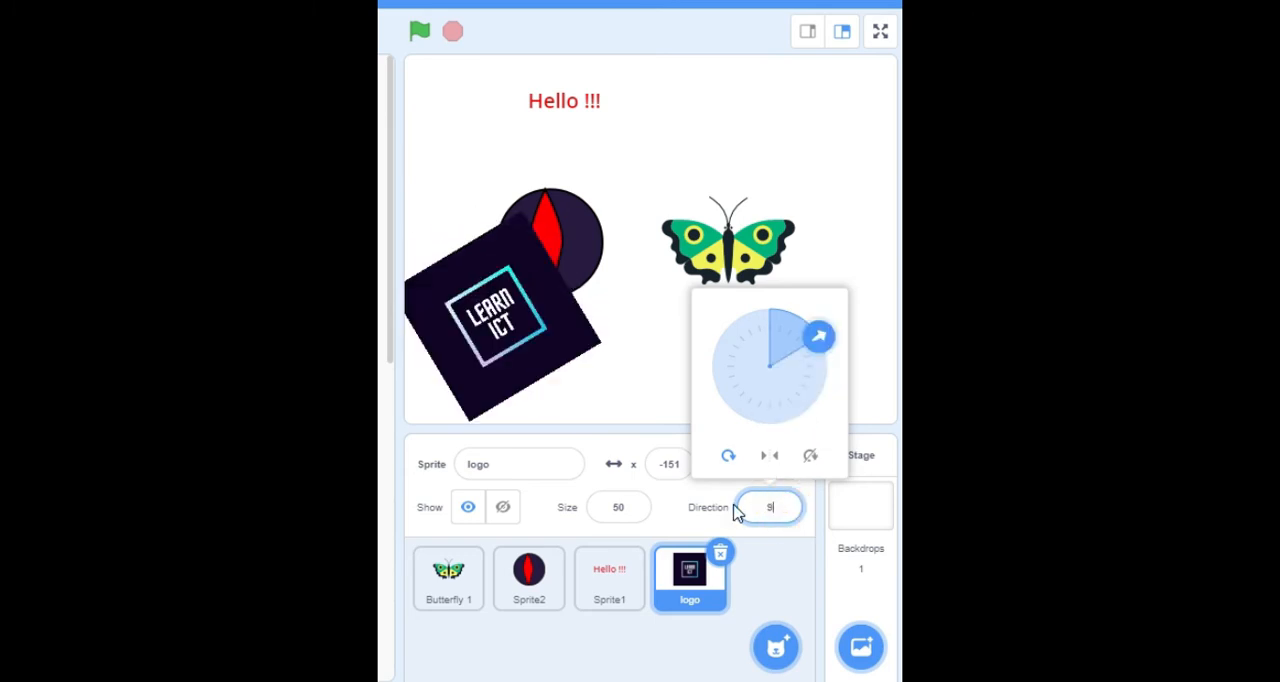
text(9)
key(BackSpace)
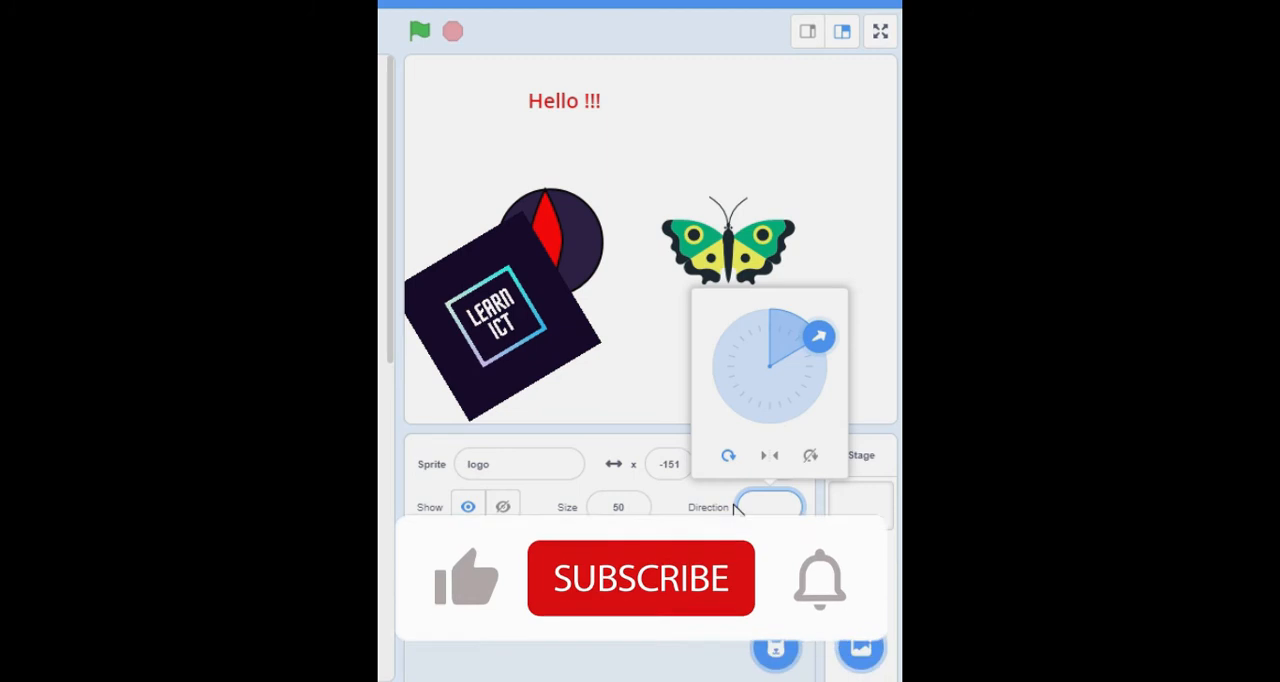
text(180)
key(Return)
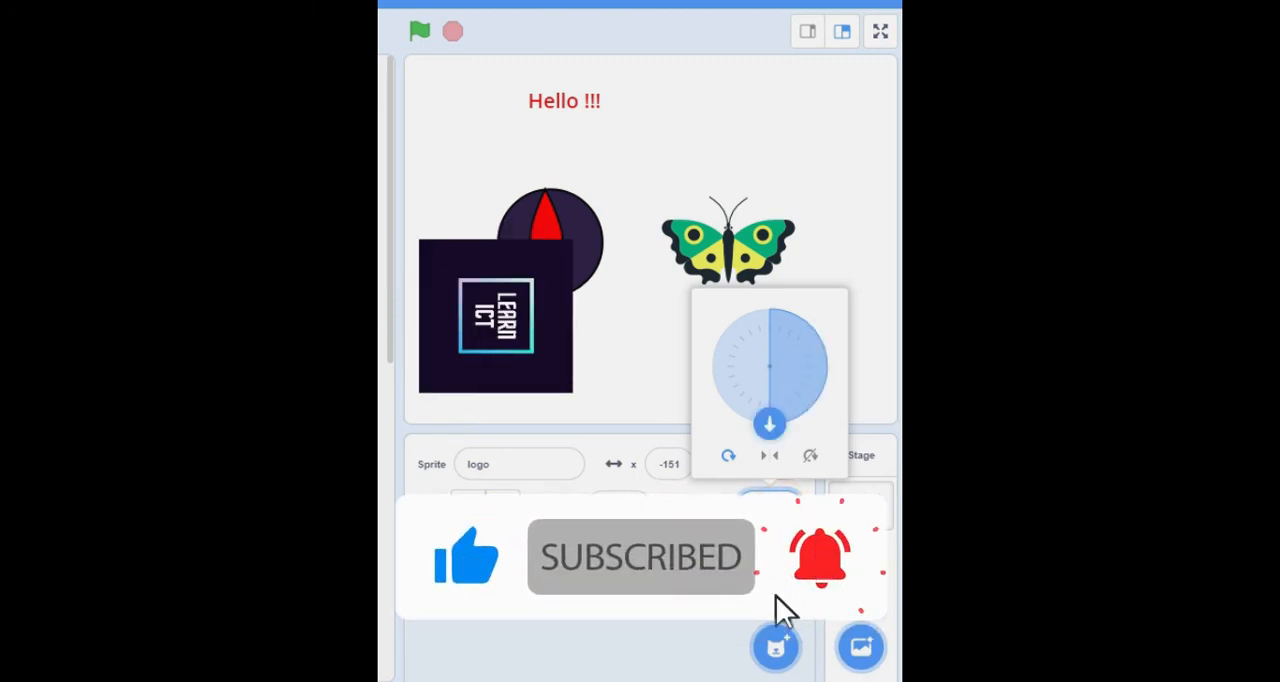
text(90)
key(Return)
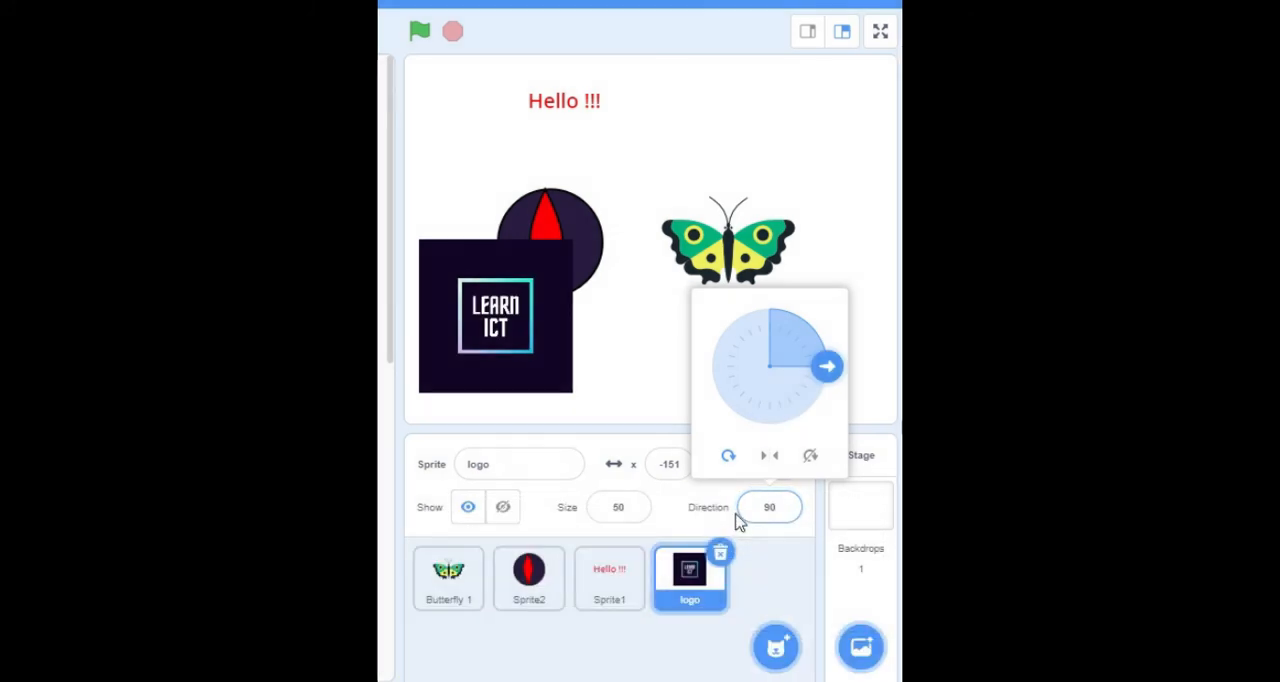
click(664, 352)
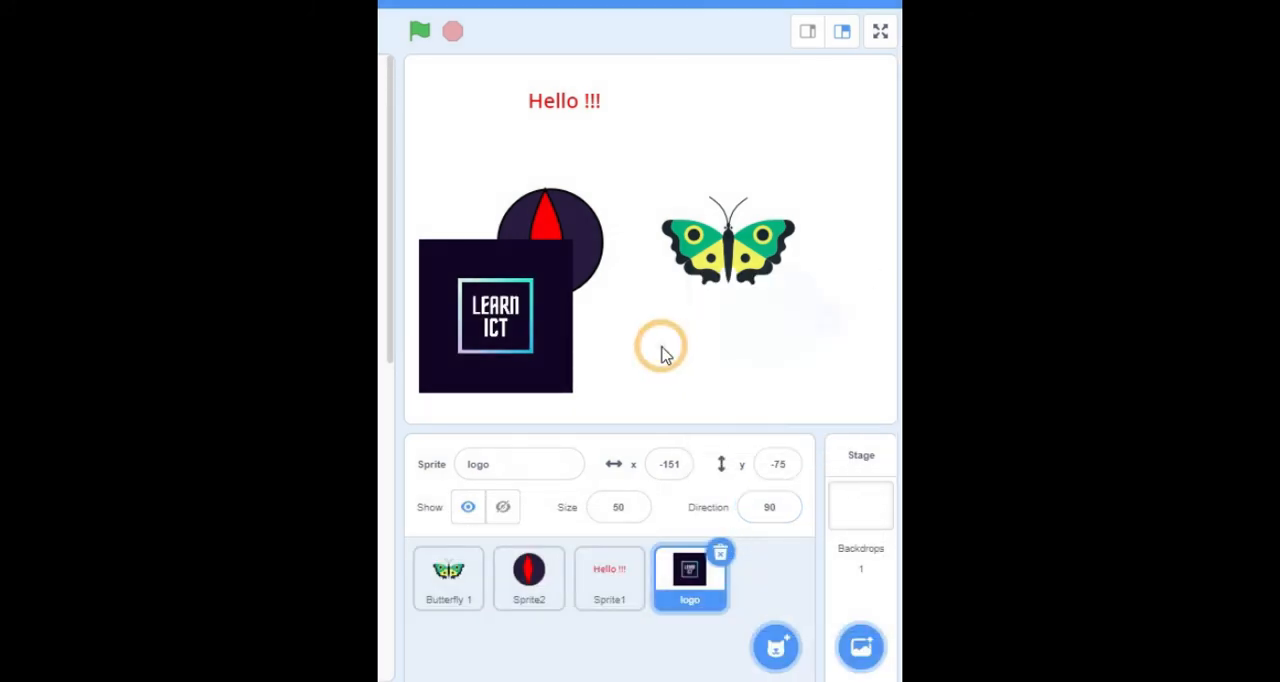
Step: Rename the Butterfly 1 sprite as butterfly
click(446, 612)
click(557, 457)
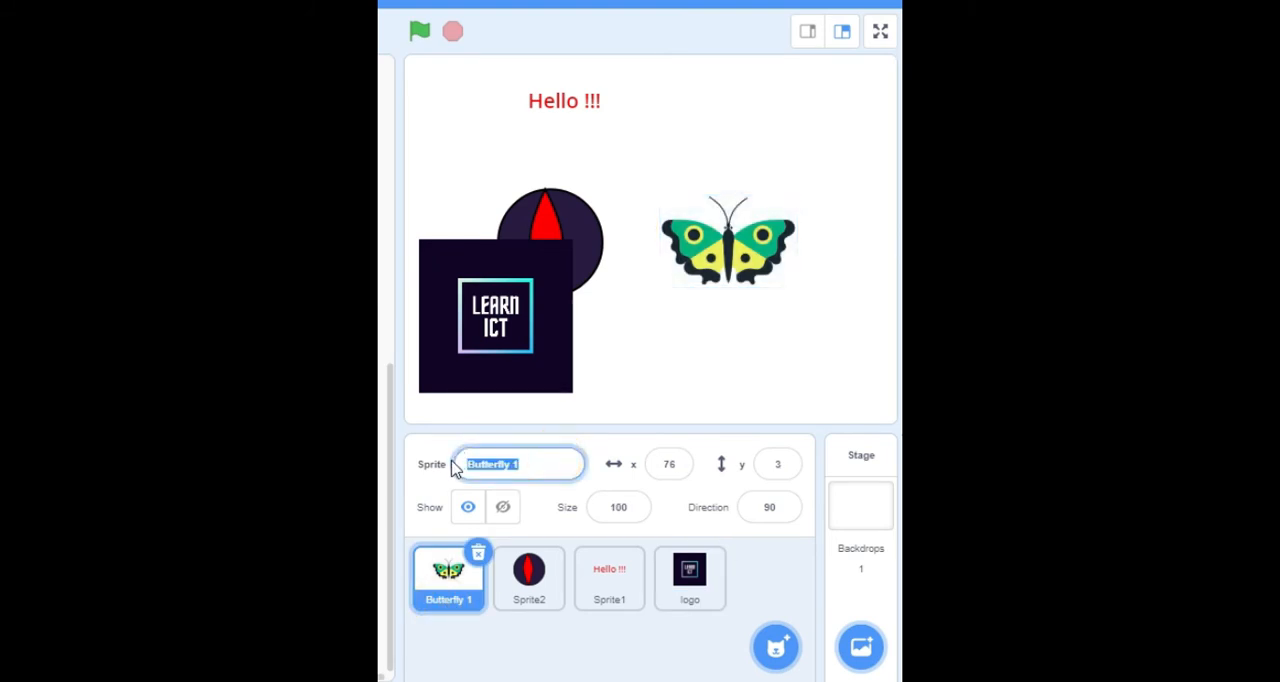
text(b)
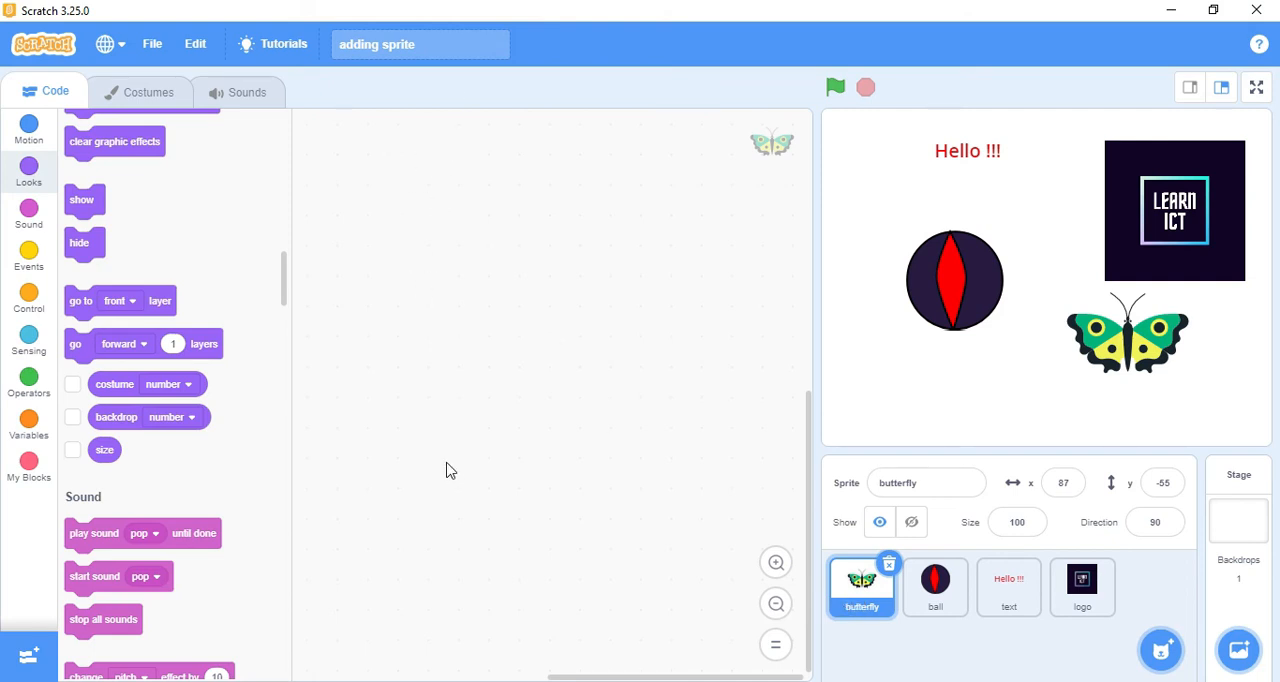
Step: View the butterfly sprite's costumes, switching between butterfly1-a, butterfly1-b and butterfly1-c to compare them
click(168, 104)
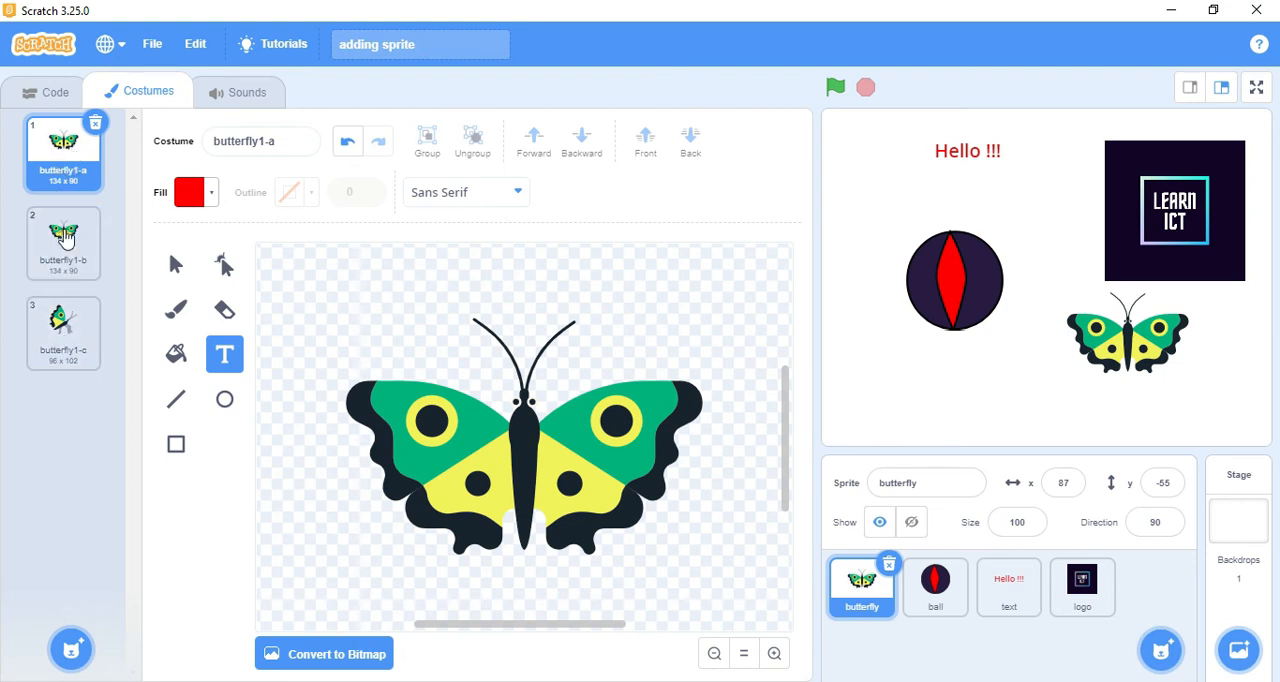
click(92, 252)
click(81, 330)
click(84, 250)
click(78, 333)
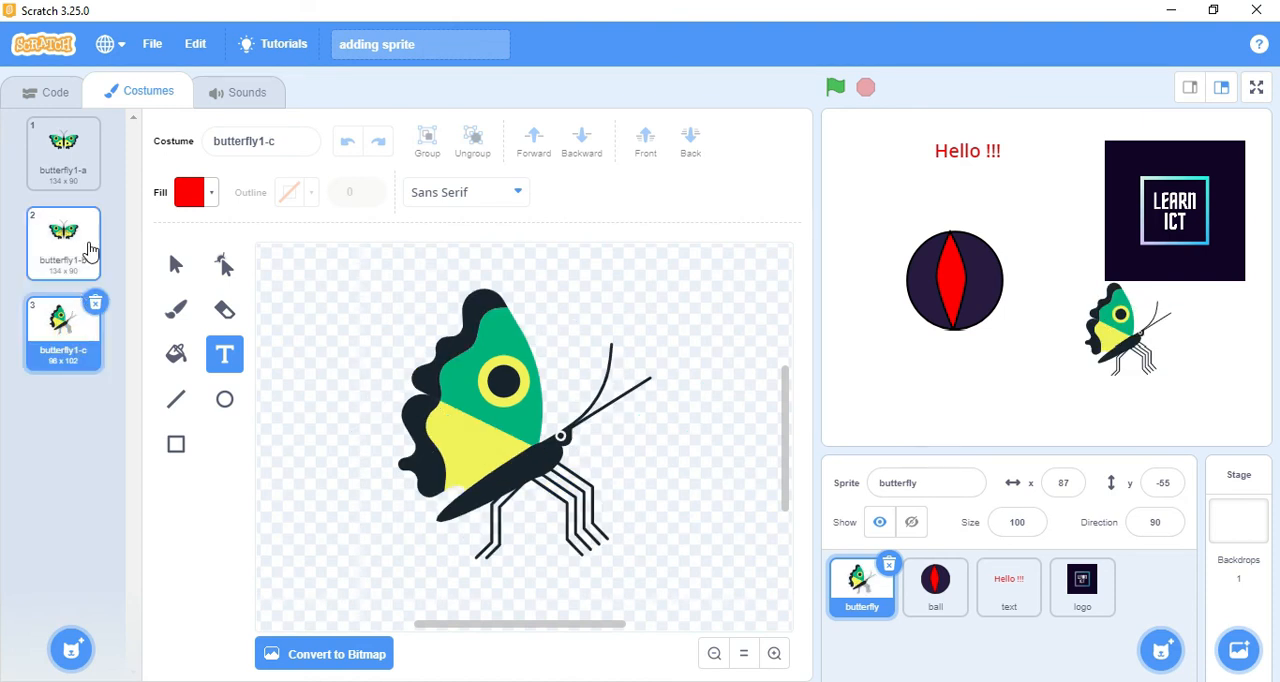
click(75, 150)
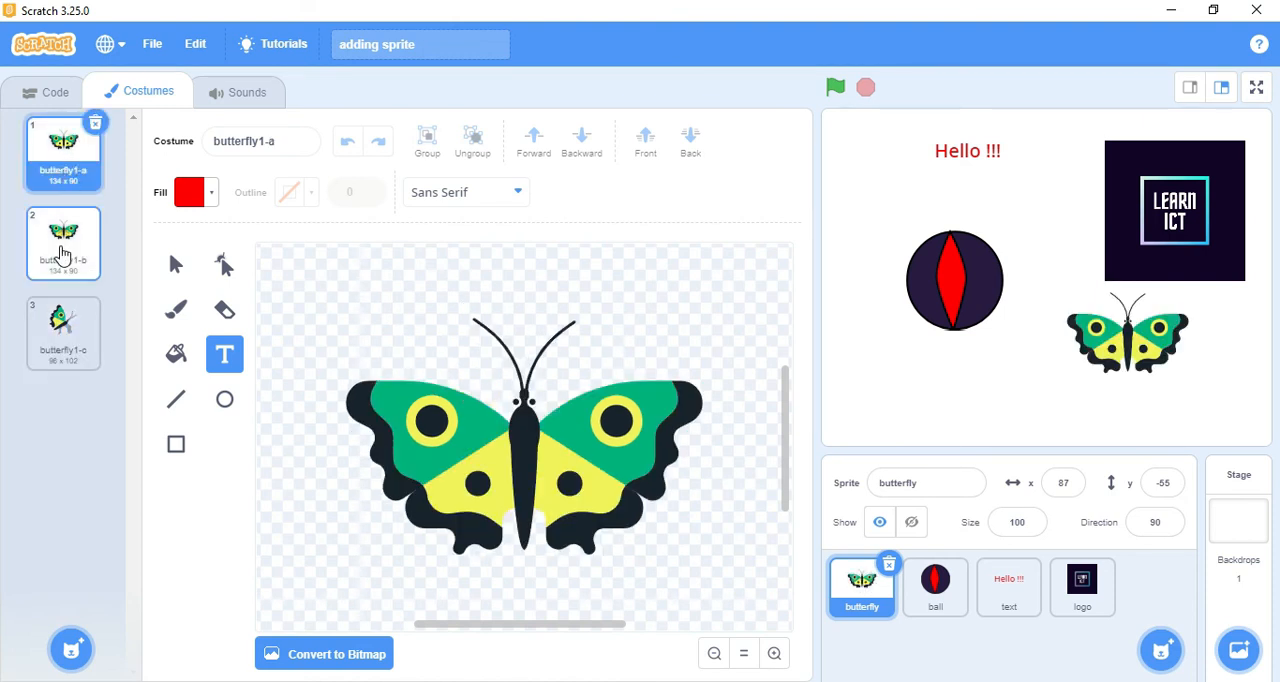
Step: Rotate the whole drawing in the butterfly1-b costume clockwise so the butterfly's head points diagonally up to the right
click(62, 253)
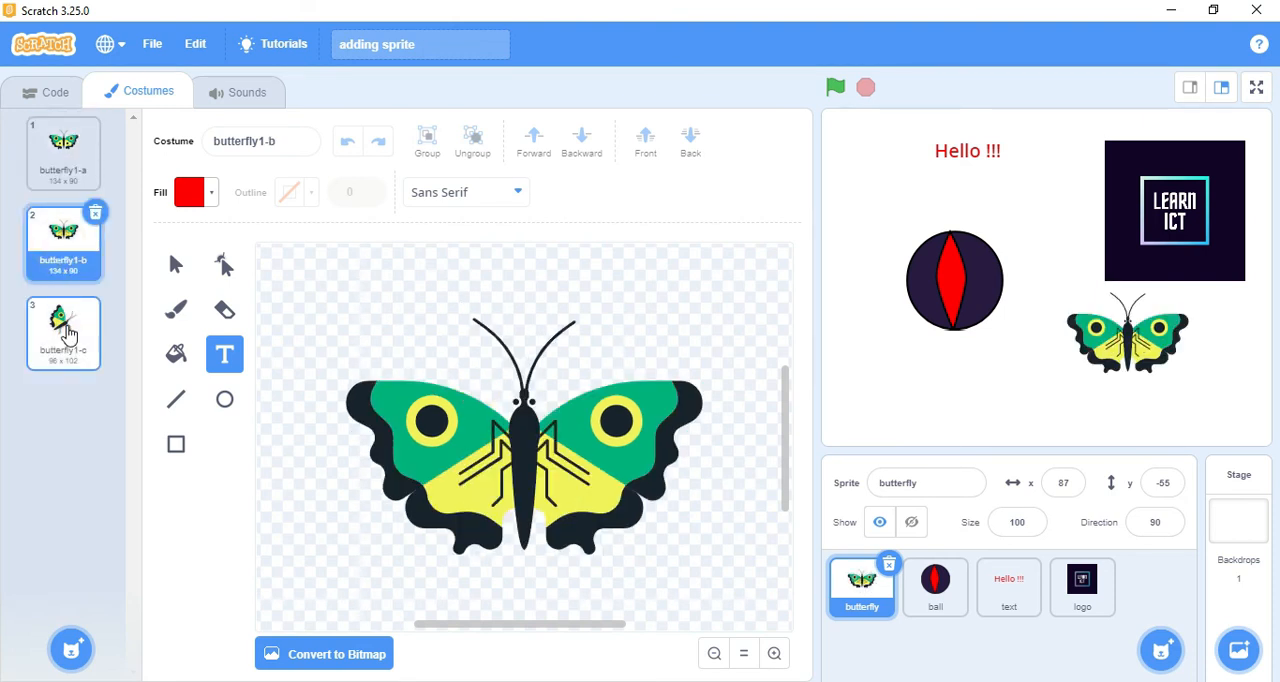
key(ctrl+a)
drag(525, 571, 391, 546)
click(696, 452)
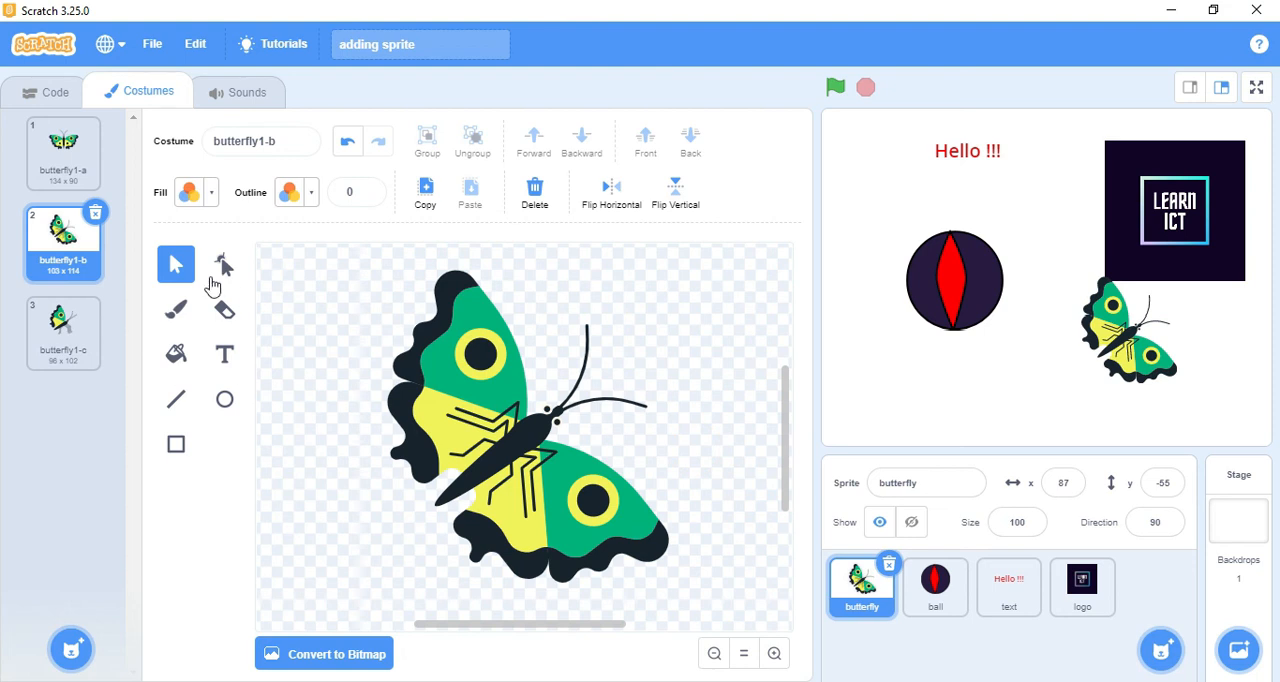
Step: Play the butterfly sprite's pop sound and delete it from the sprite
click(247, 96)
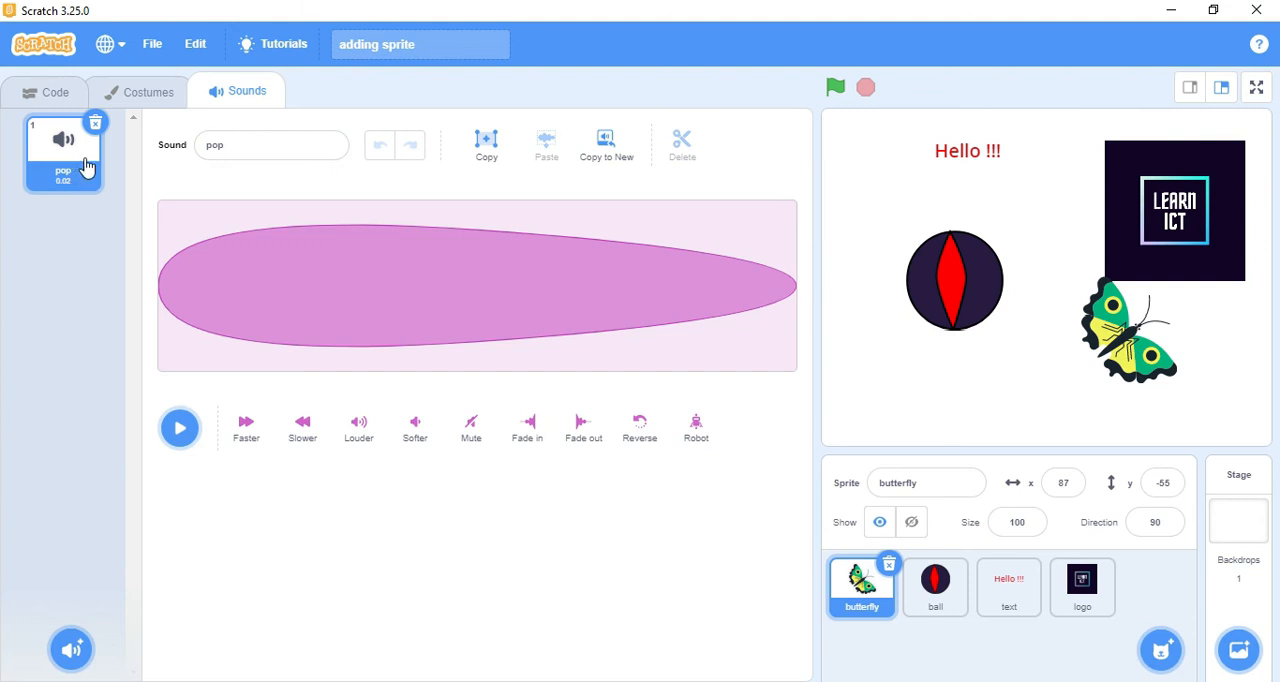
click(182, 432)
click(96, 124)
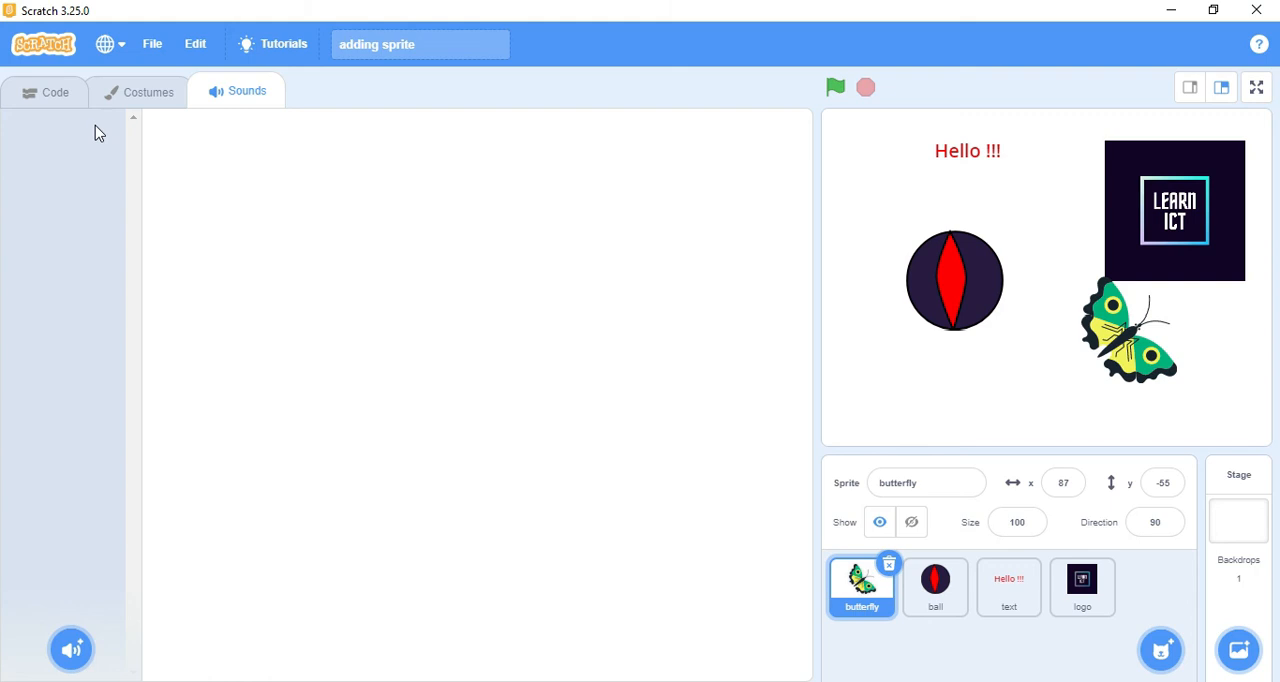
Step: Browse the sound library's Animals, Effects, Loops and Notes categories
click(86, 648)
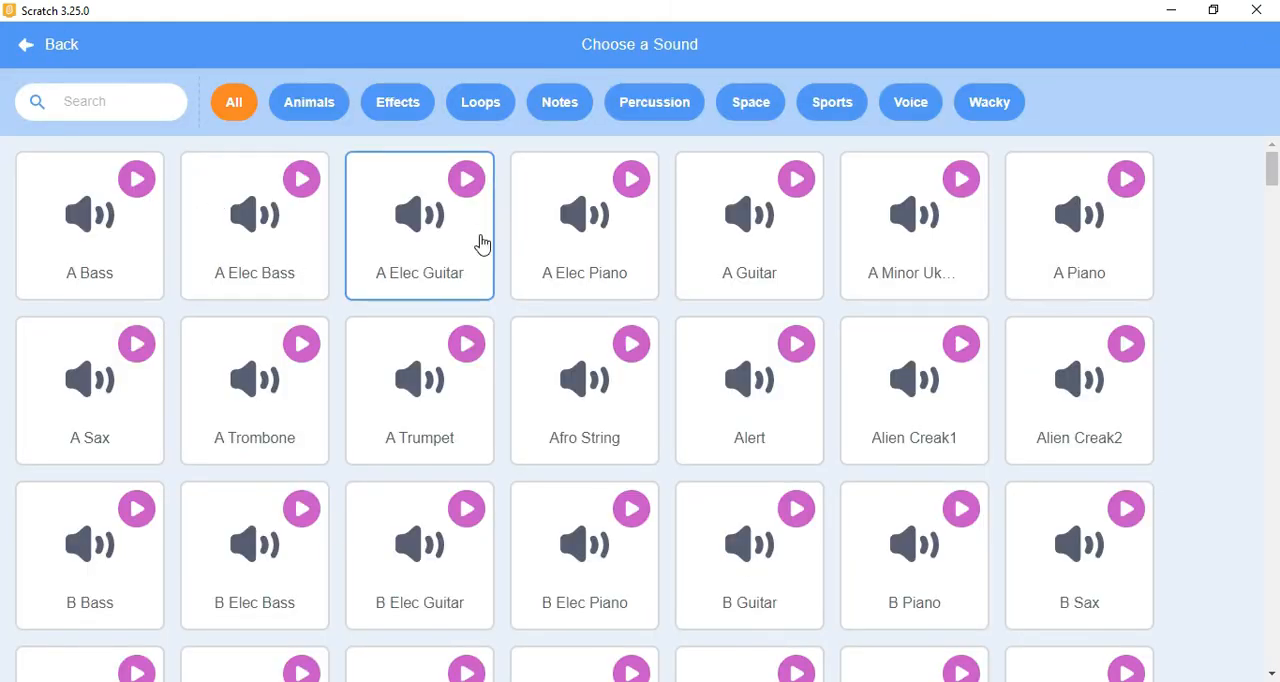
click(47, 46)
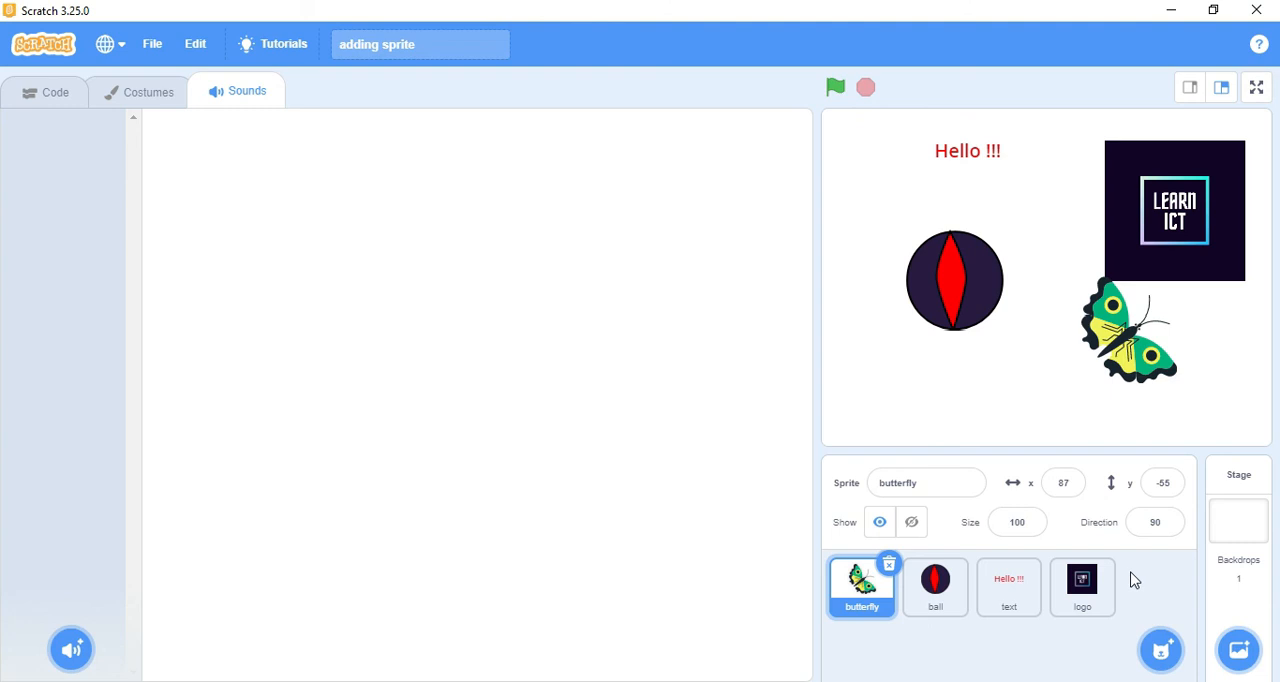
click(60, 655)
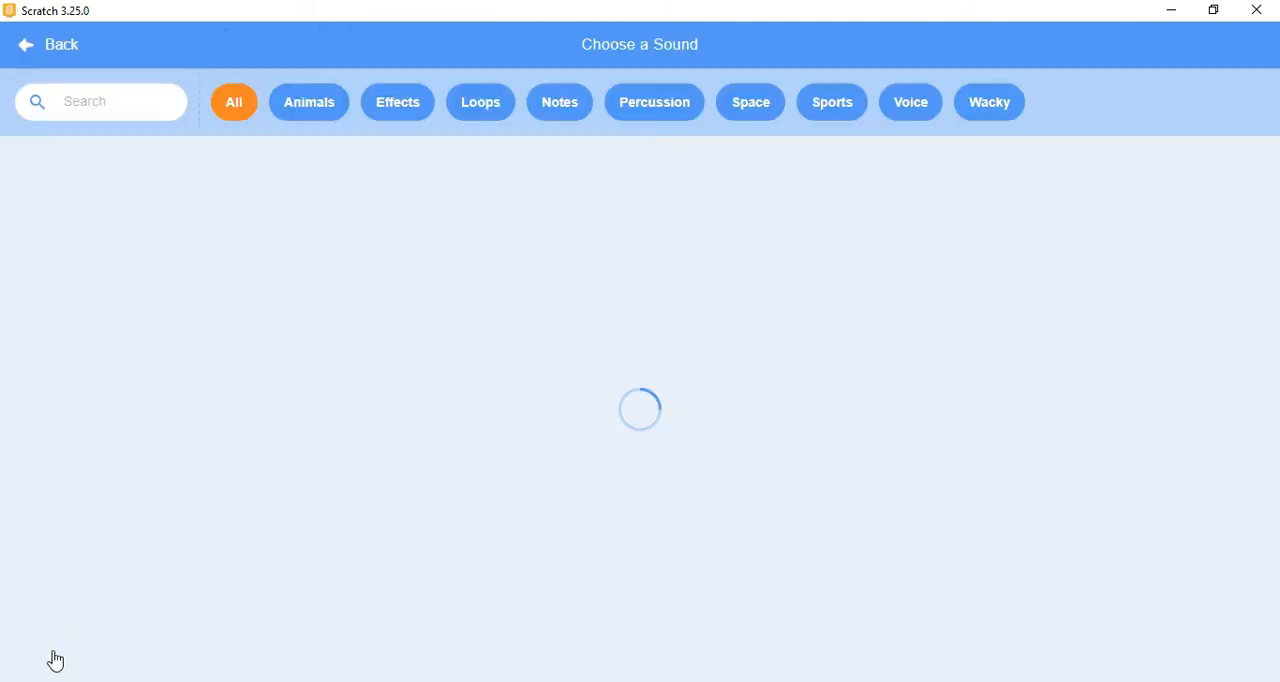
click(328, 117)
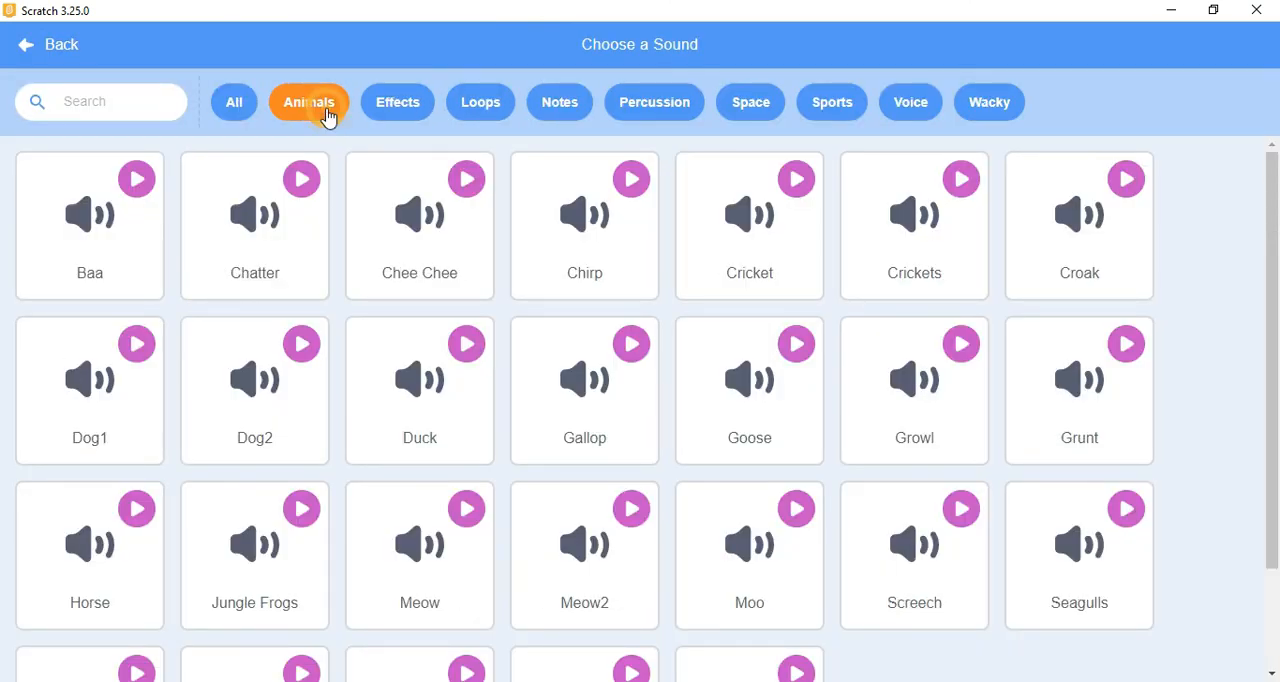
click(410, 108)
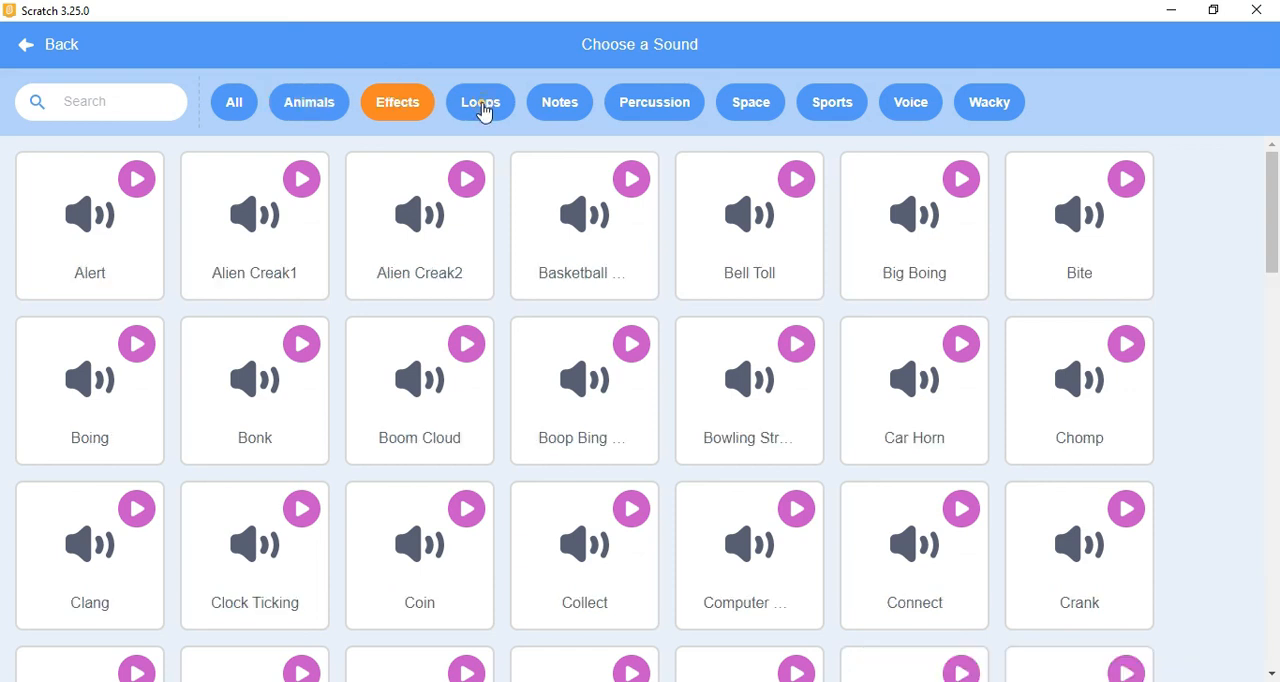
click(484, 108)
click(586, 116)
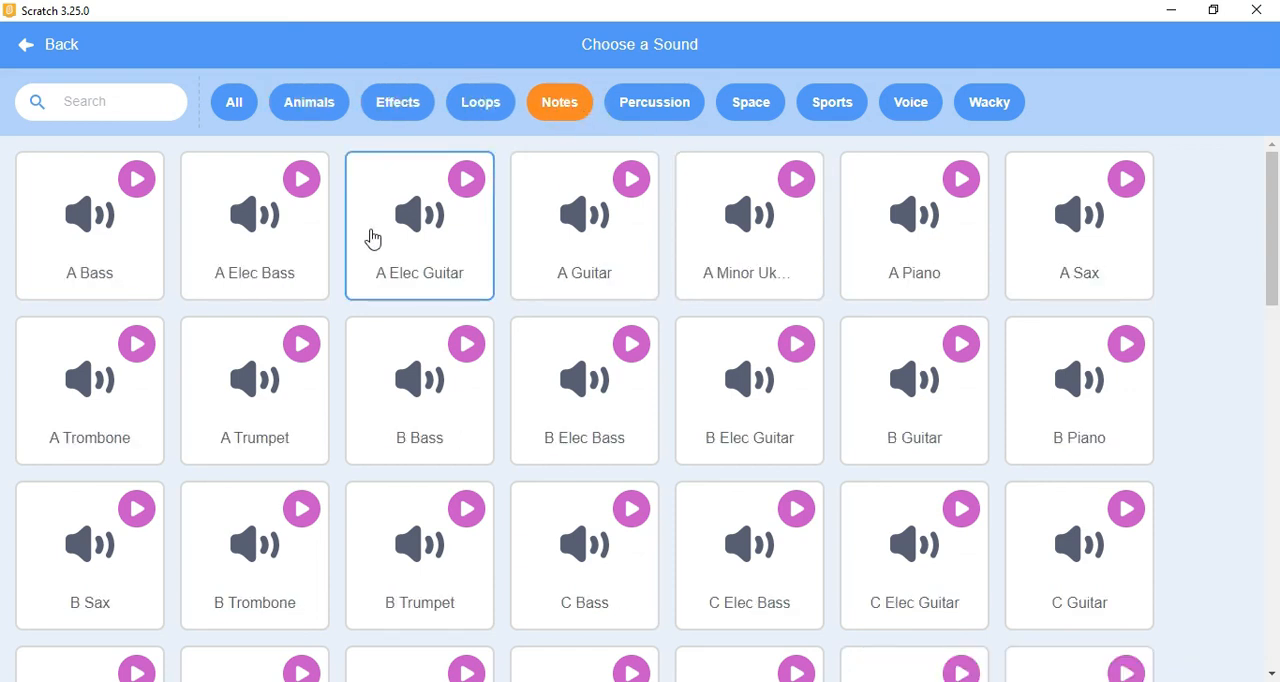
Step: Preview several sounds in the Notes category, including A Bass, A Elec Bass, A Elec Guitar, A Guitar, A Piano, A Sax and C Guitar
click(150, 190)
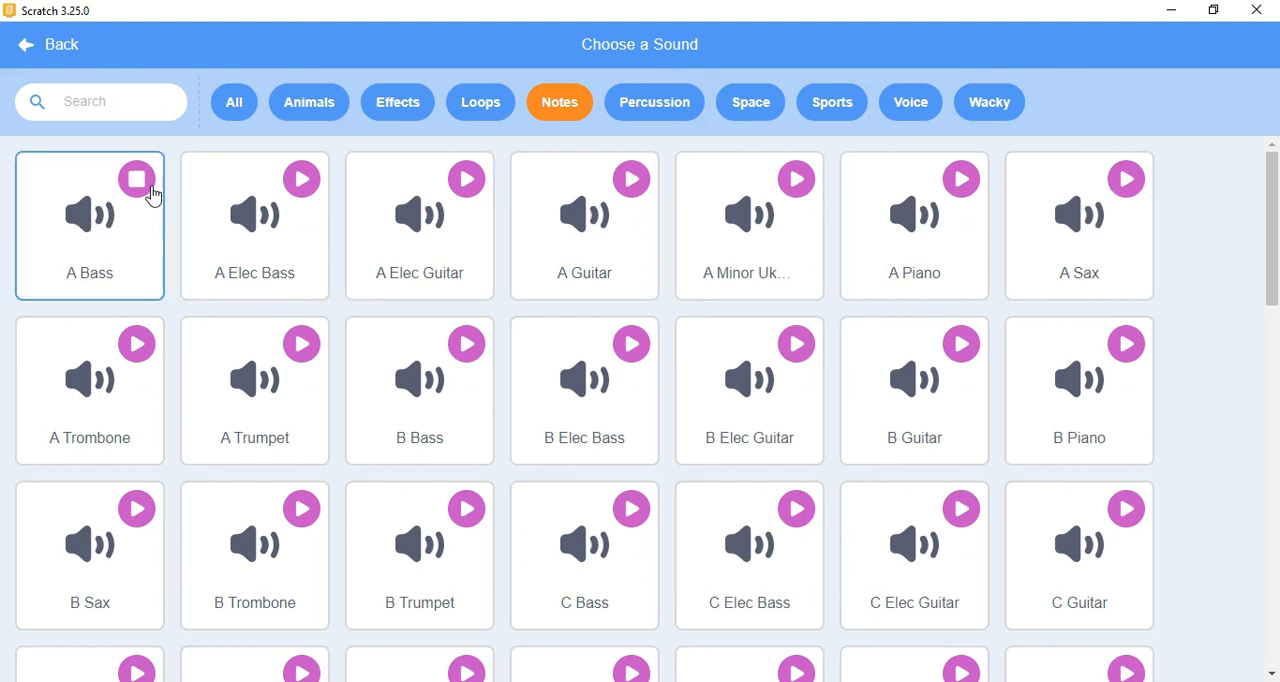
click(298, 192)
click(468, 183)
click(630, 180)
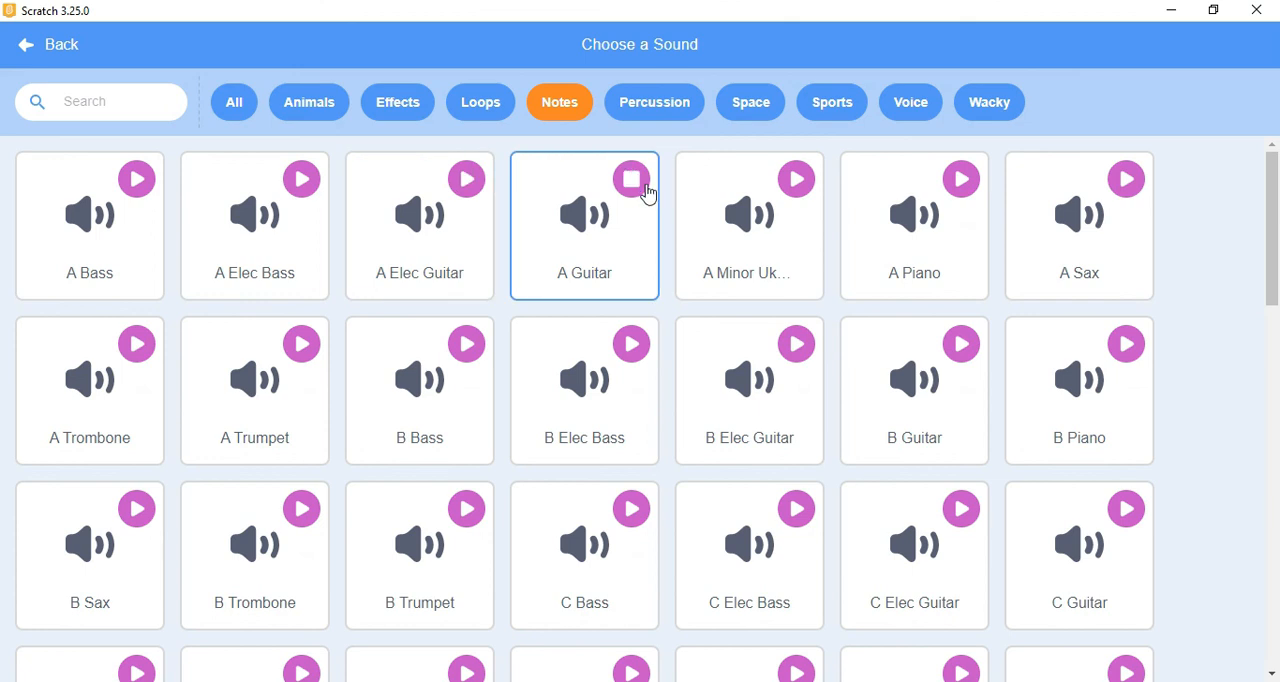
mouse_move(808, 192)
mouse_move(968, 190)
mouse_move(1120, 192)
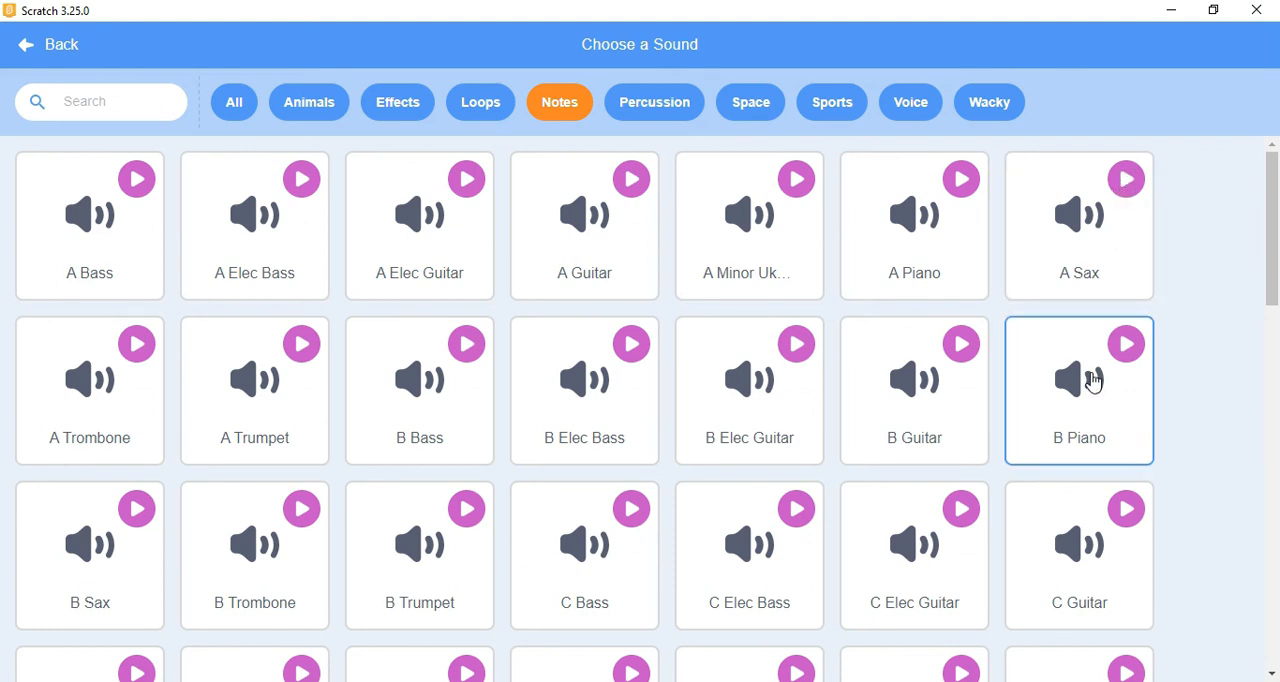
mouse_move(1125, 510)
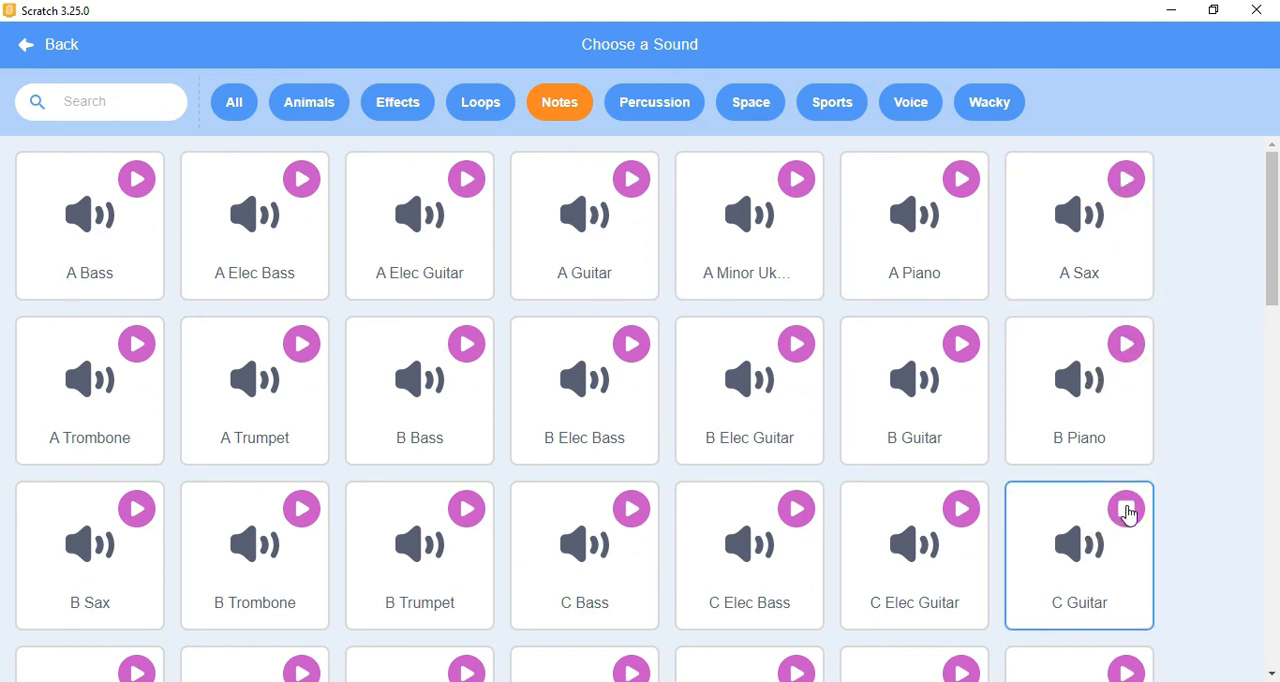
Step: Add the Chirp sound from the sound library's Animals category to the butterfly sprite
click(331, 108)
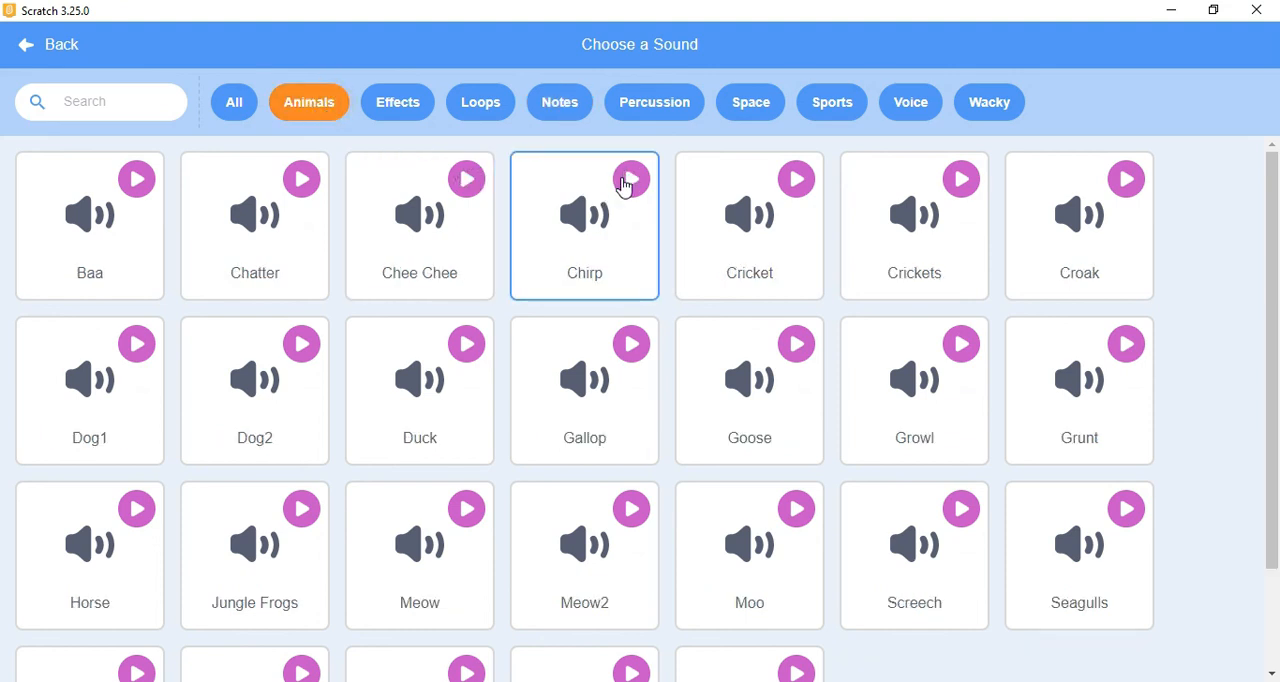
click(607, 187)
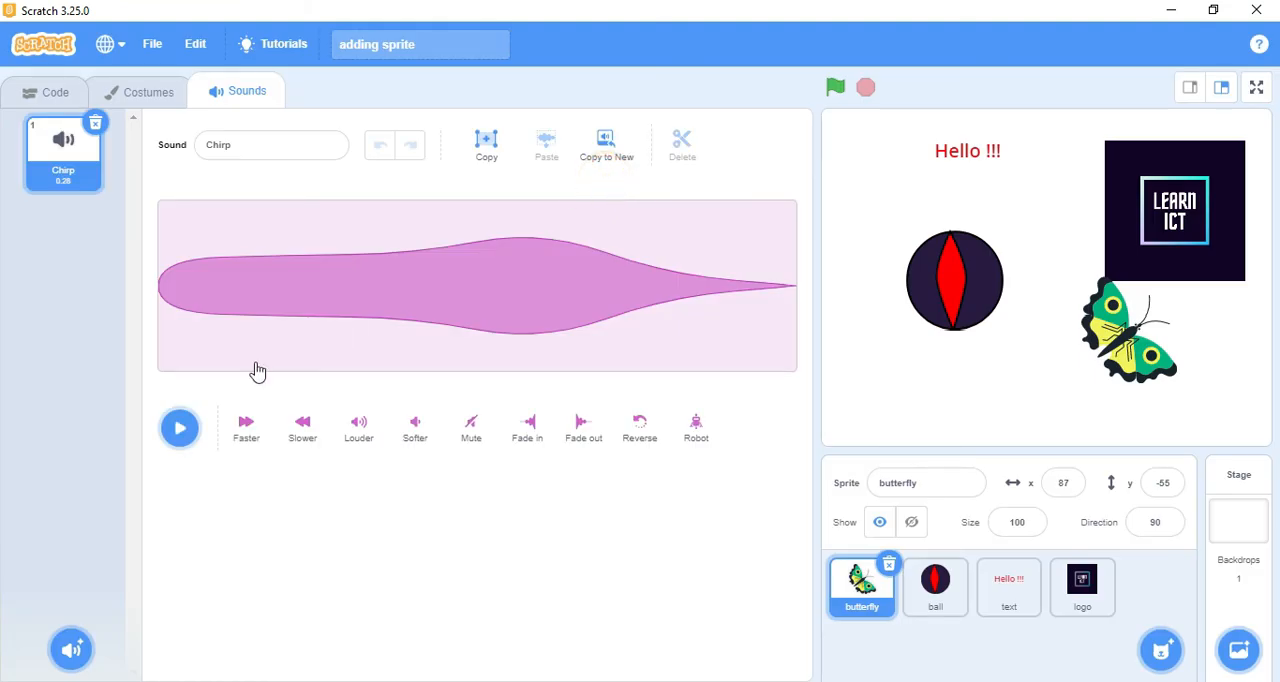
Step: Play the Chirp sound, then make it faster once, slower twice and louder
click(188, 440)
click(243, 430)
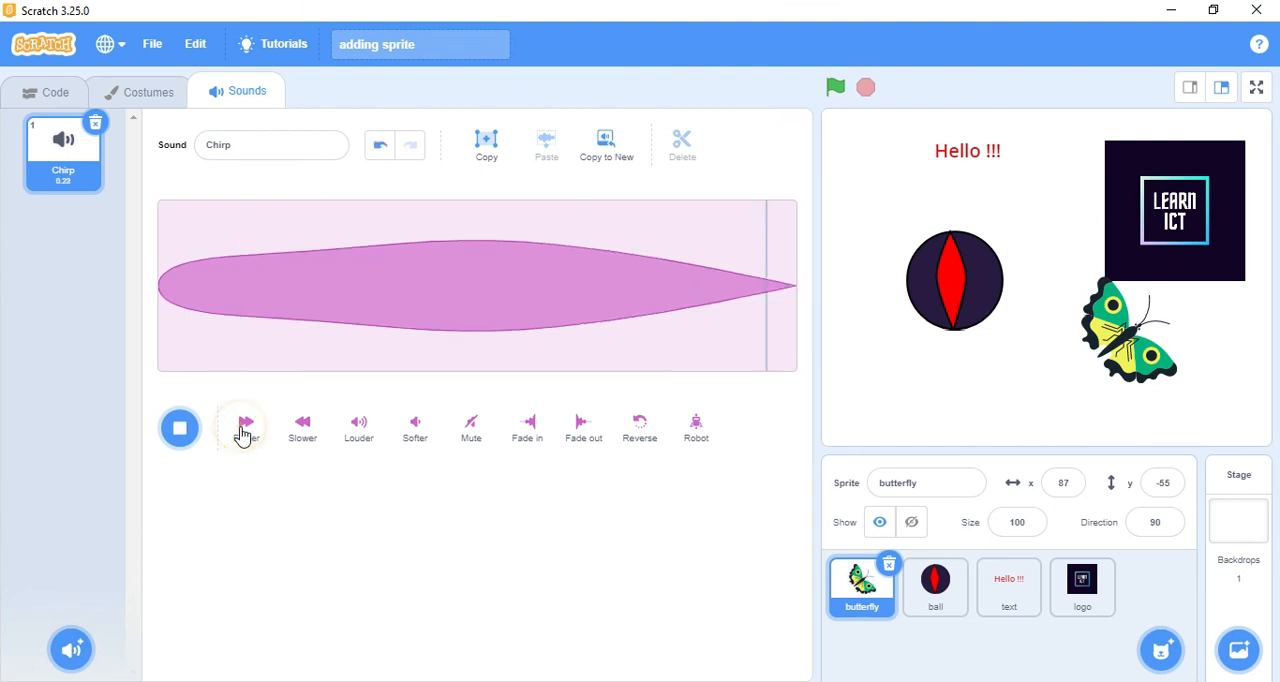
click(291, 434)
click(291, 434)
click(355, 437)
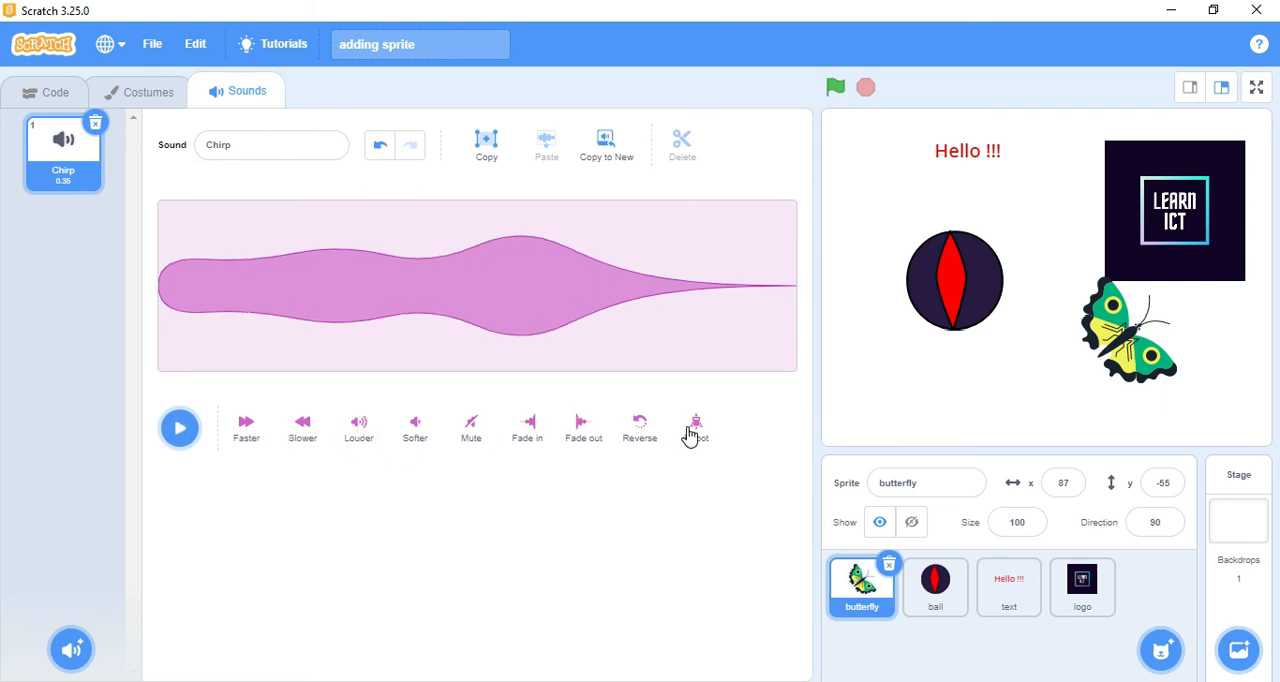
mouse_move(66, 648)
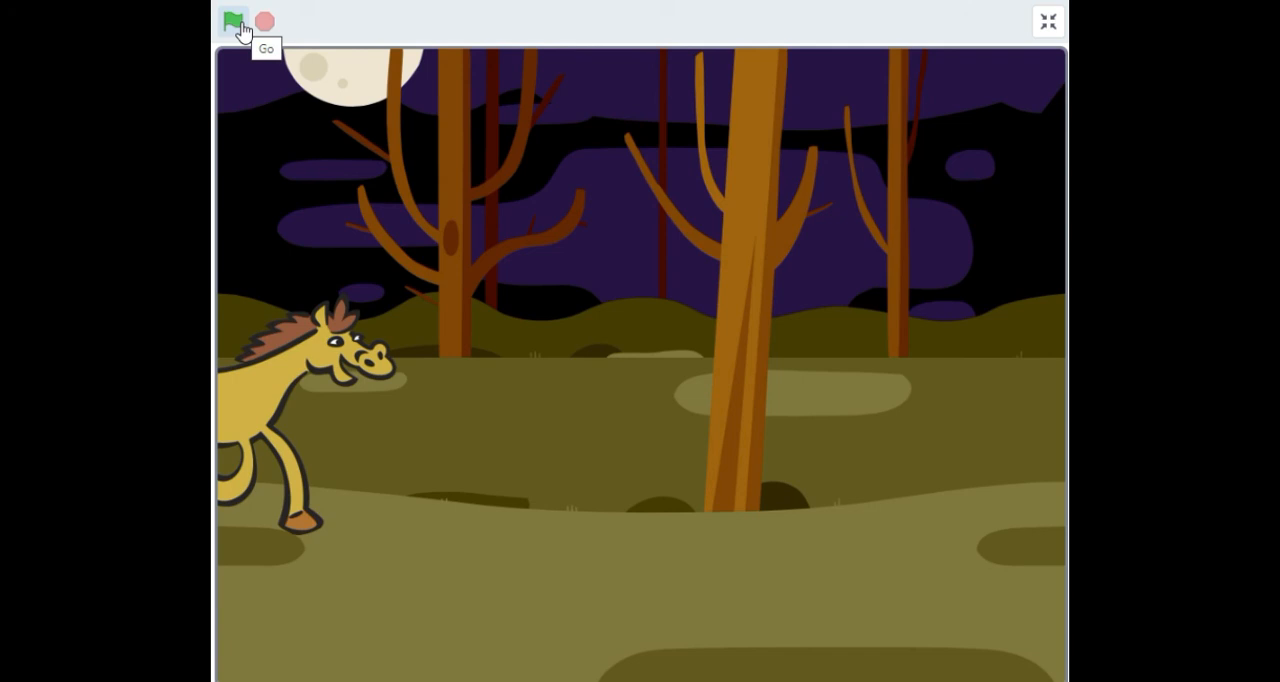
Step: Run the full-screen horse animation in the night forest and stop it once the horse has crossed the stage
click(236, 22)
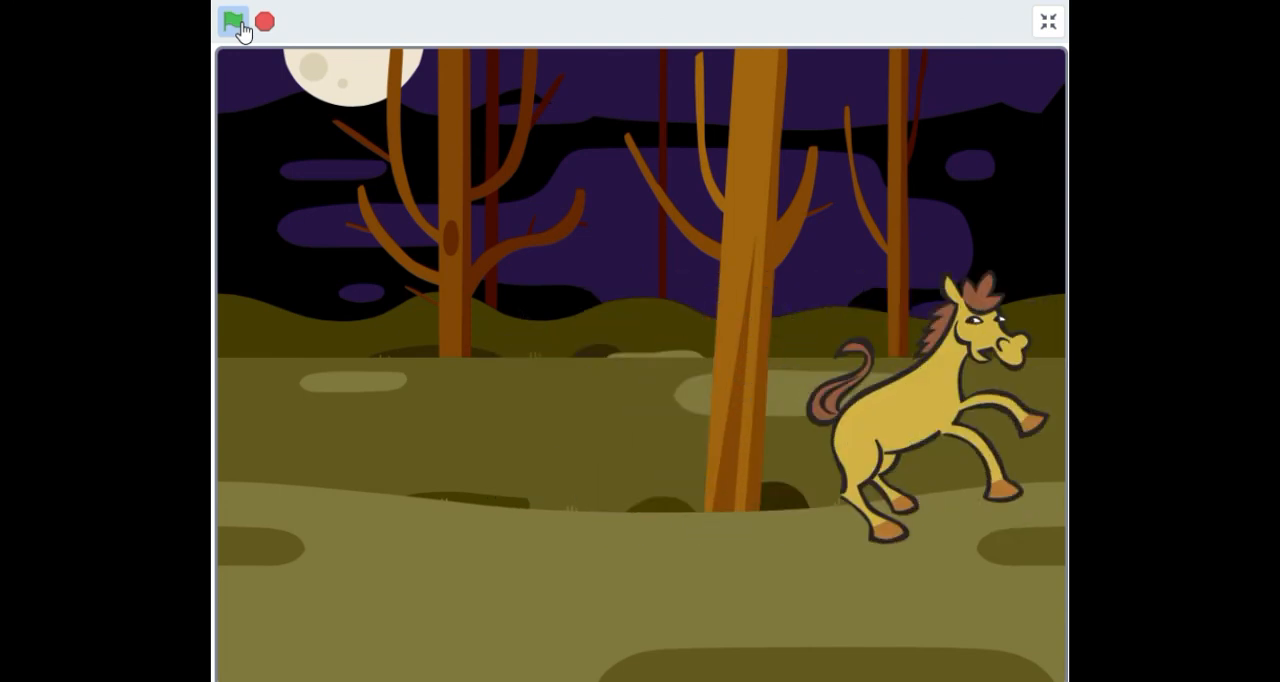
click(265, 24)
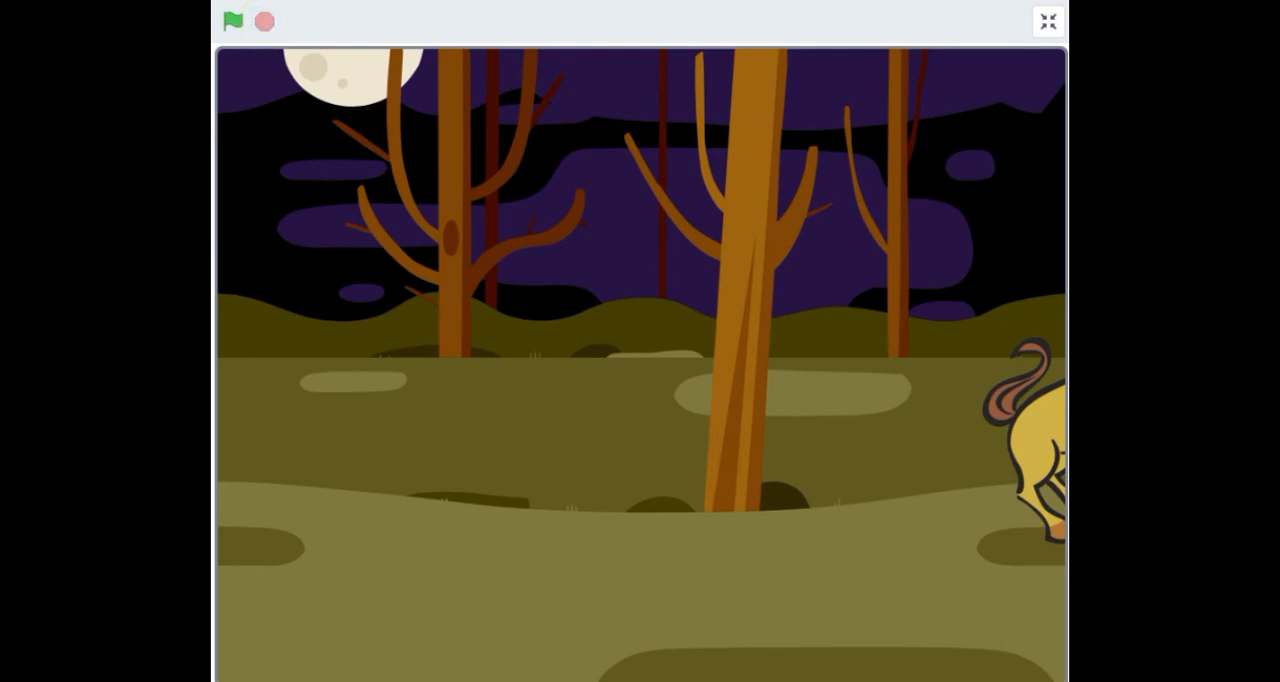